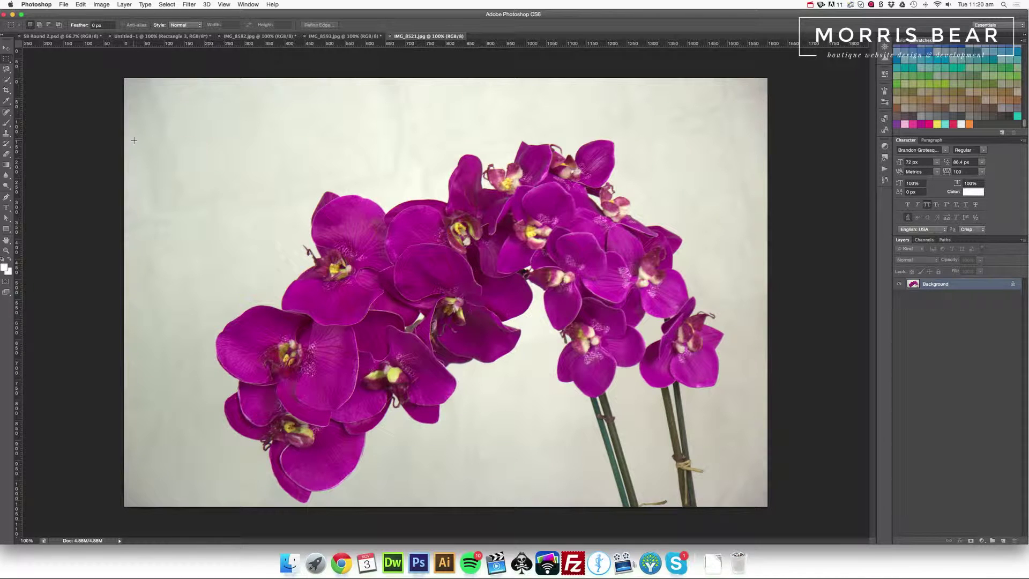
- Return to the orchid photo and select its light background with the Magic Wand
{"action": "left_click", "coordinate": [230, 37]}
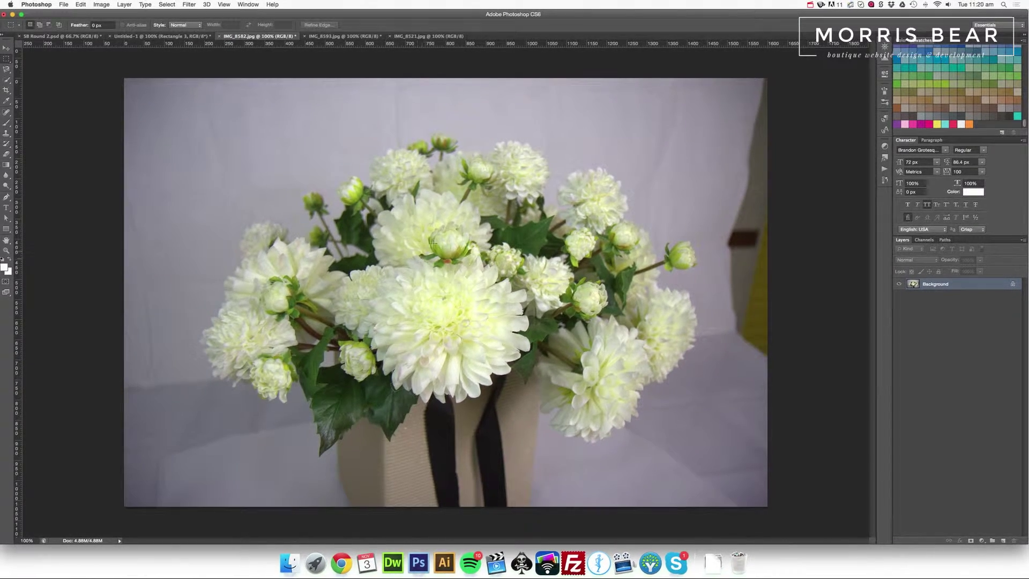
{"action": "left_click", "coordinate": [403, 37]}
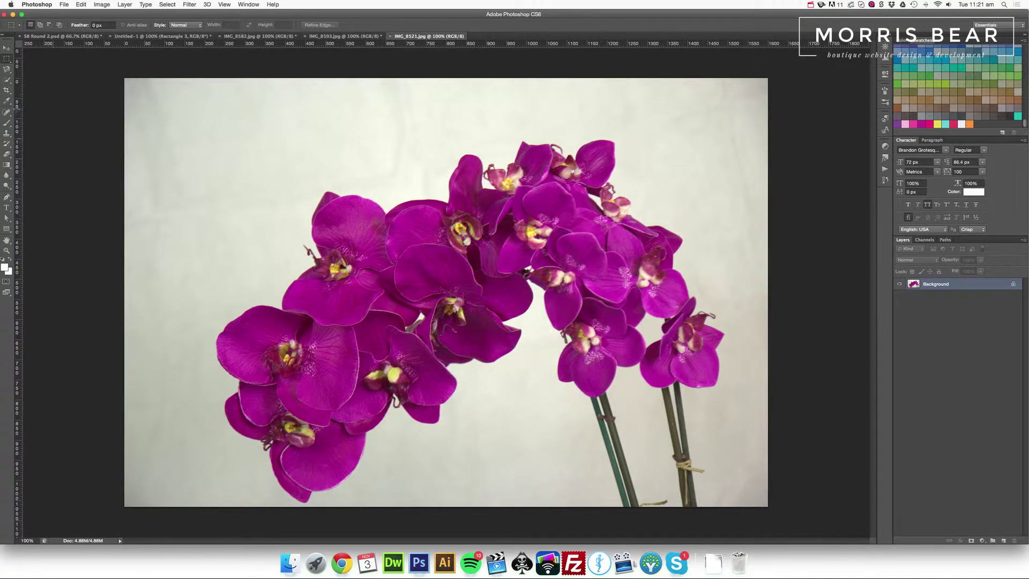
{"action": "left_click", "coordinate": [9, 82]}
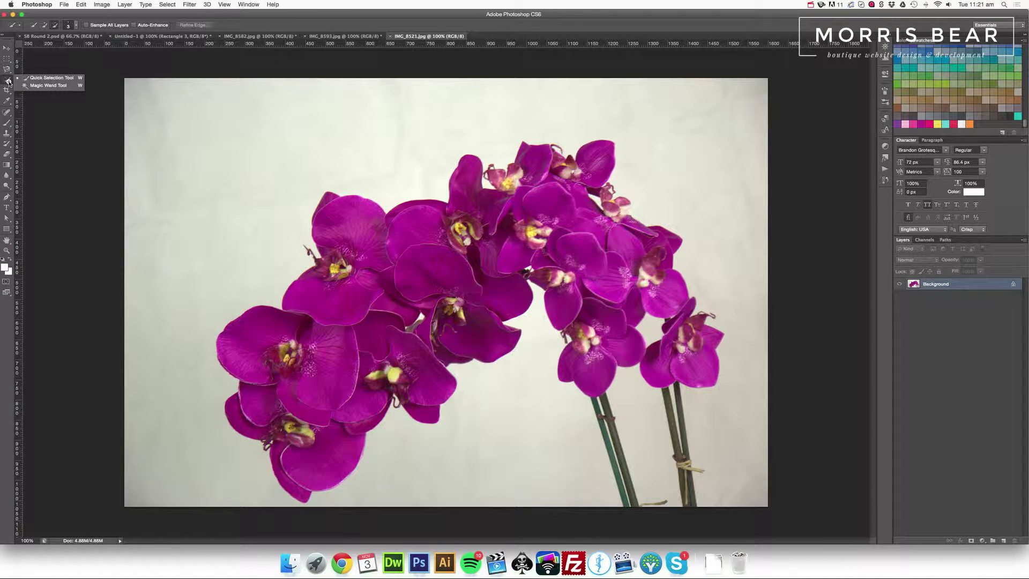
{"action": "left_click", "coordinate": [48, 85]}
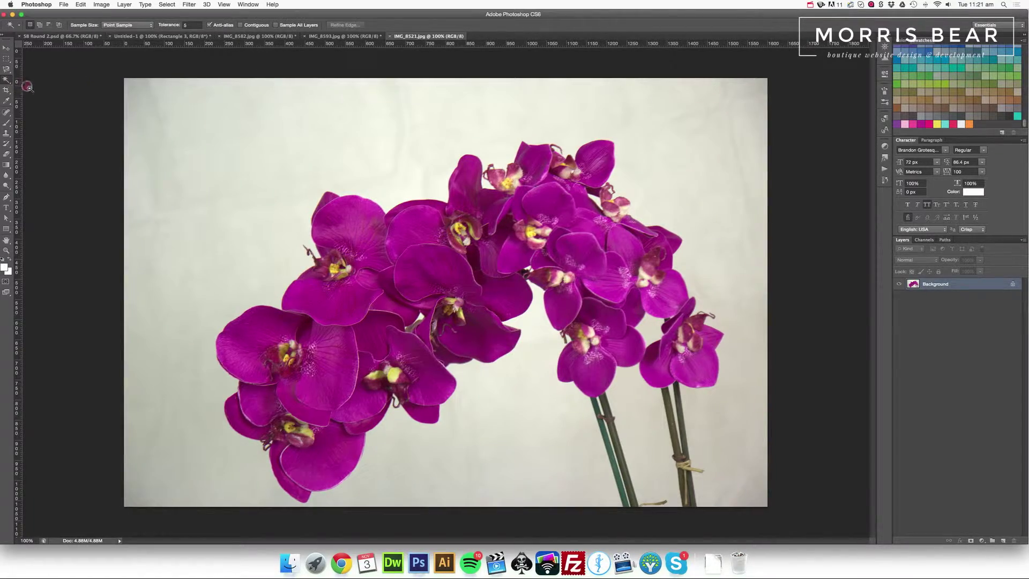
{"action": "left_click", "coordinate": [236, 154]}
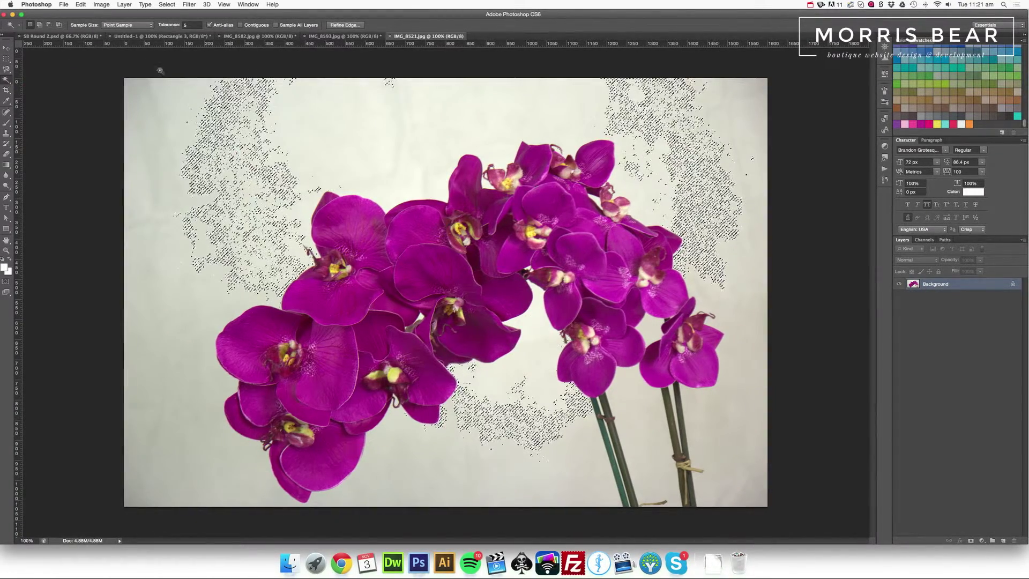
- At Tolerance 10, reselect the background and add areas around the orchids
{"action": "double_click", "coordinate": [188, 27]}
{"action": "type", "text": "10"}
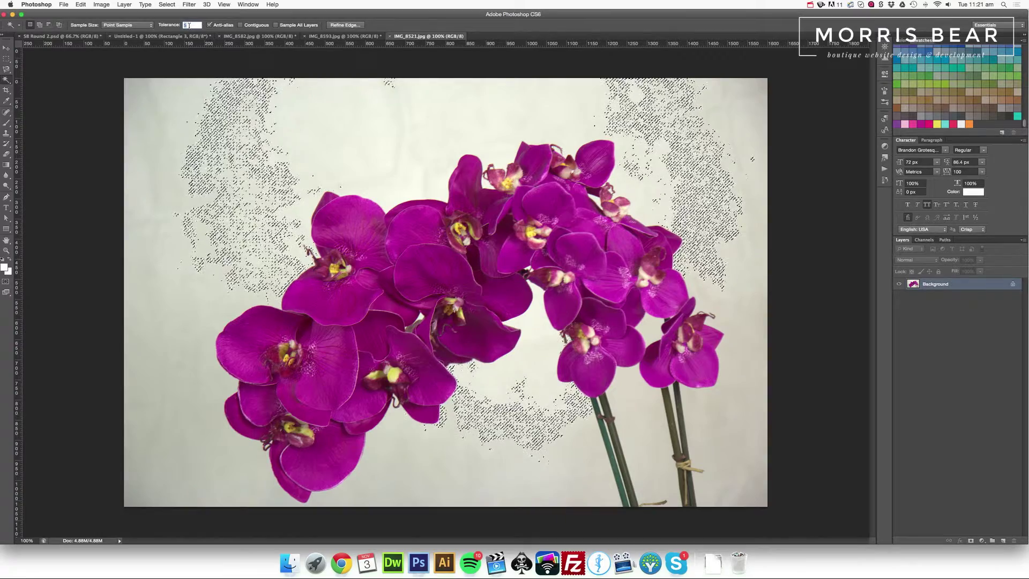
{"action": "left_click", "coordinate": [232, 132]}
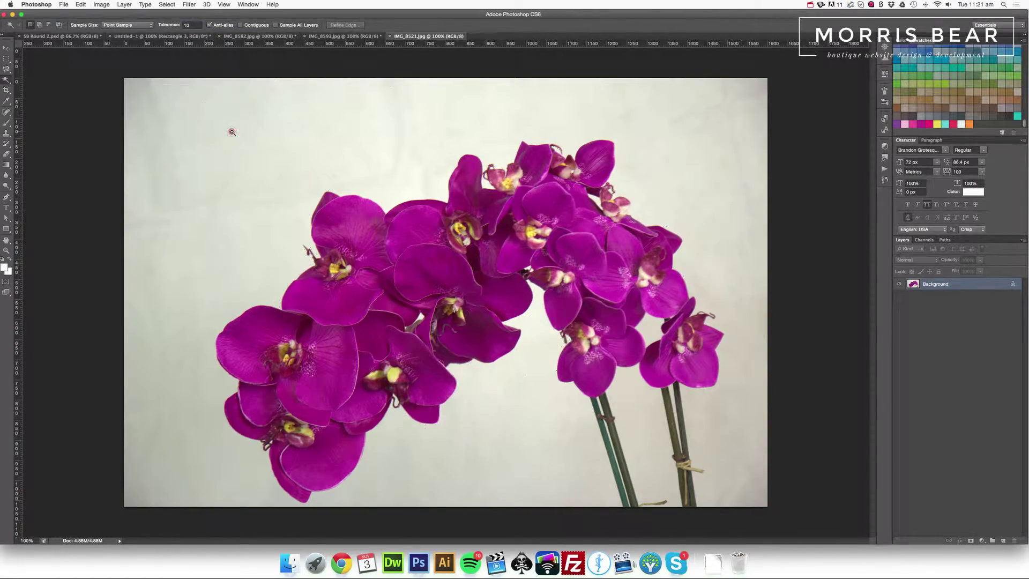
{"action": "left_click", "coordinate": [230, 125]}
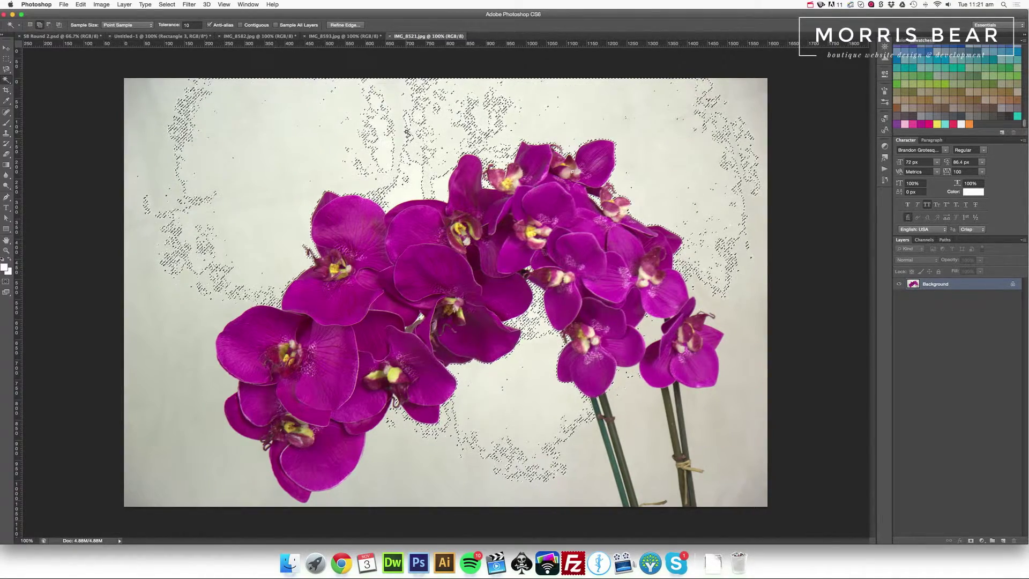
{"action": "left_click", "coordinate": [392, 133], "text": "shift"}
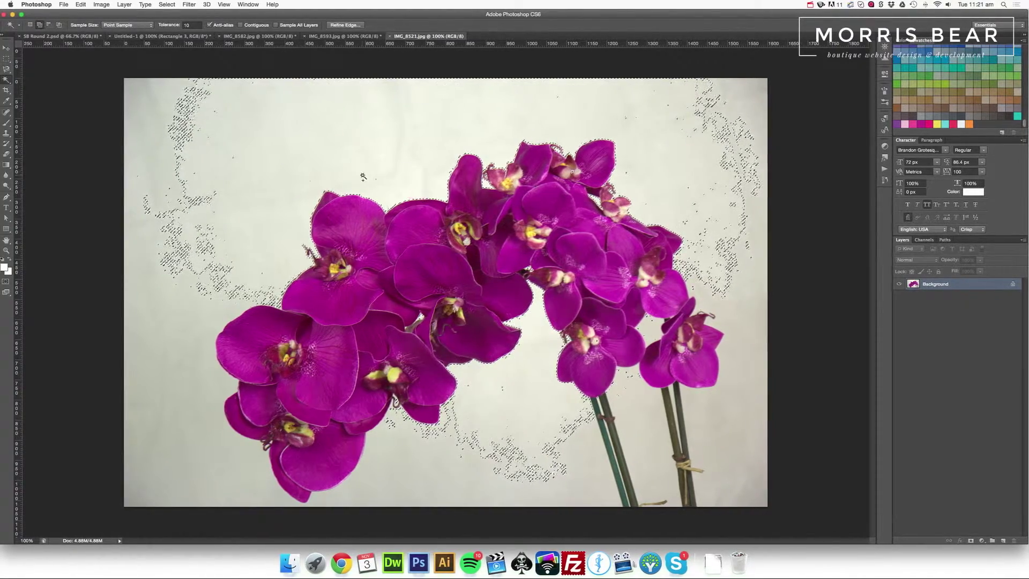
{"action": "left_click", "coordinate": [334, 179], "text": "shift"}
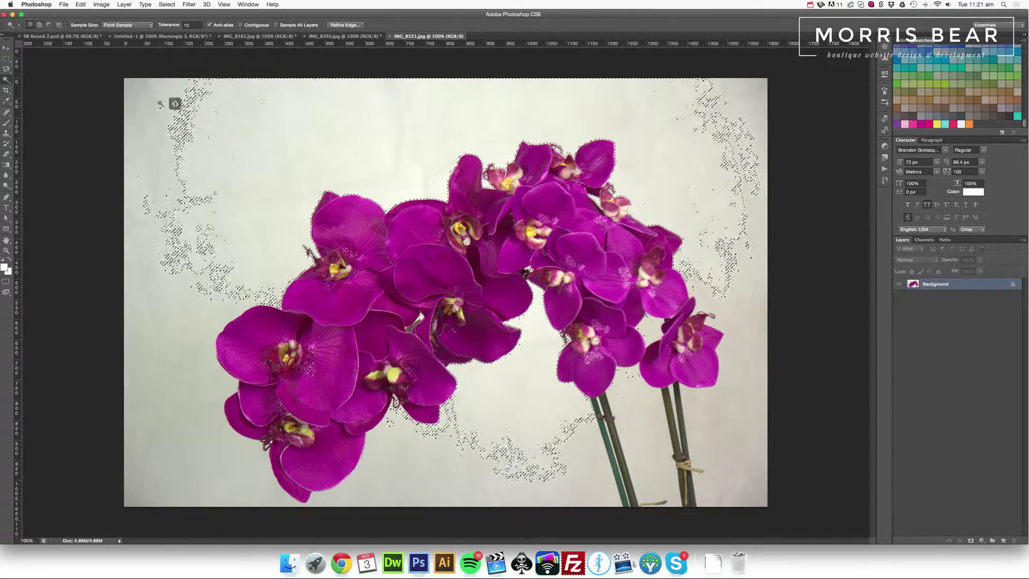
{"action": "left_click", "coordinate": [148, 150], "text": "shift"}
{"action": "left_click", "coordinate": [179, 133], "text": "shift"}
{"action": "left_click", "coordinate": [146, 92], "text": "shift"}
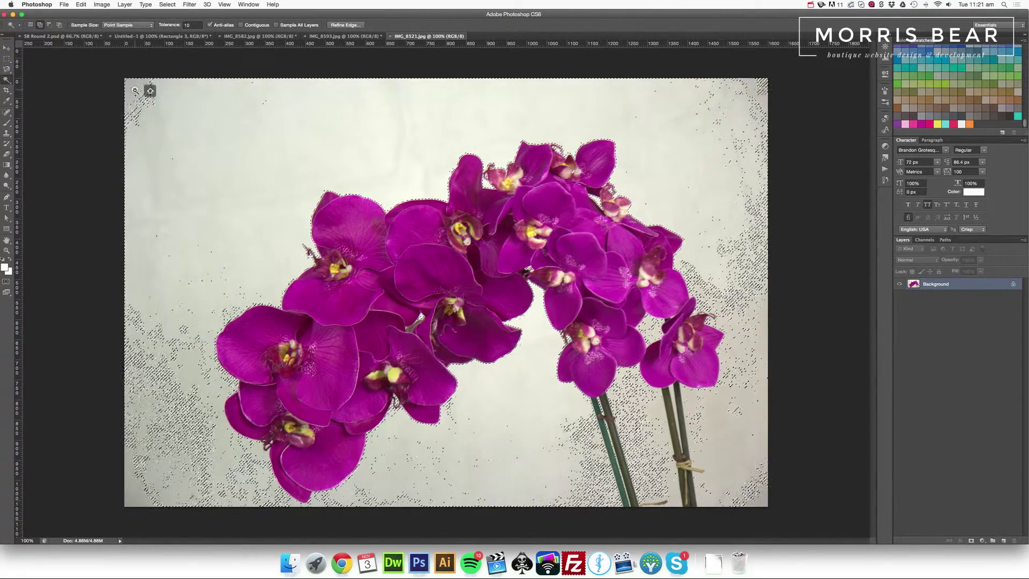
- Set Tolerance to 50, test a background selection, then deselect
{"action": "left_click", "coordinate": [196, 25]}
{"action": "type", "text": "50"}
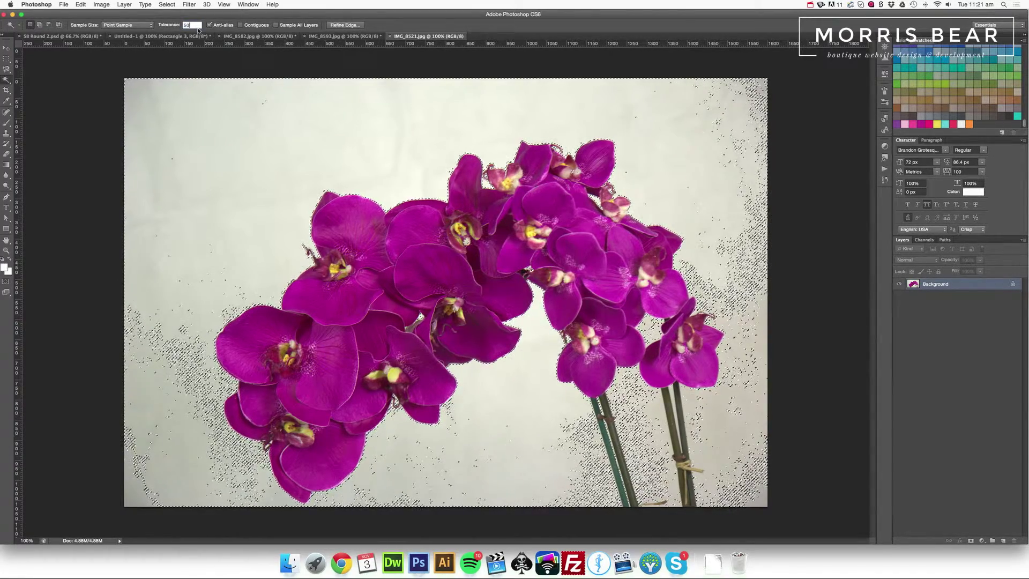
{"action": "left_click", "coordinate": [223, 113], "text": "shift"}
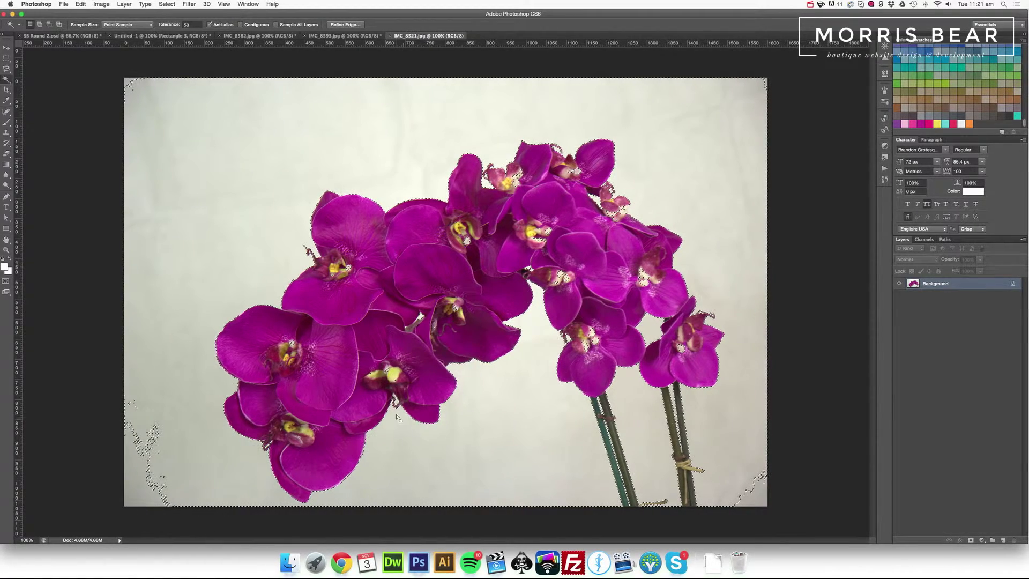
{"action": "key", "text": "super+d"}
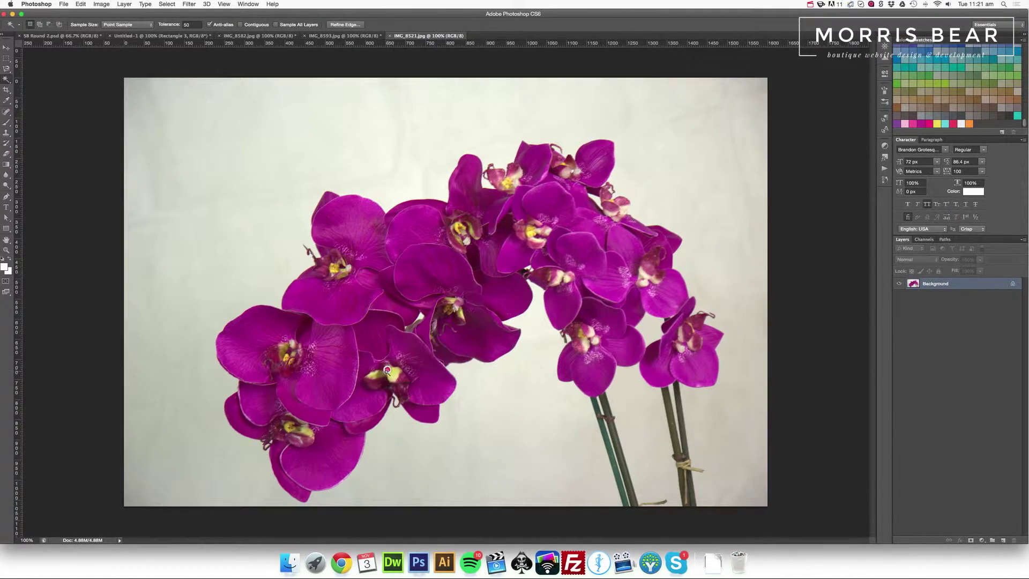
{"action": "left_click", "coordinate": [363, 352]}
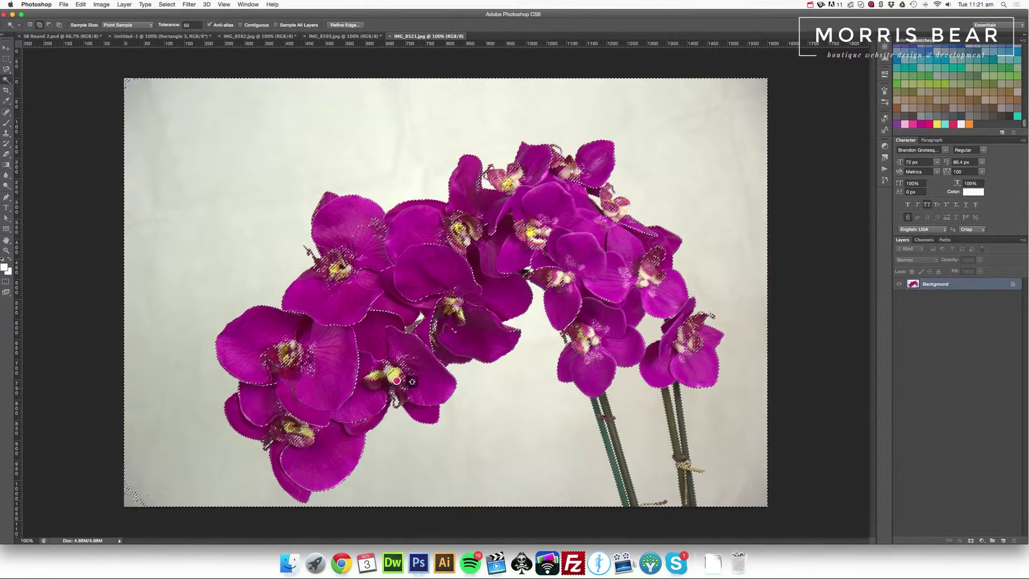
{"action": "left_click", "coordinate": [394, 394], "text": "shift"}
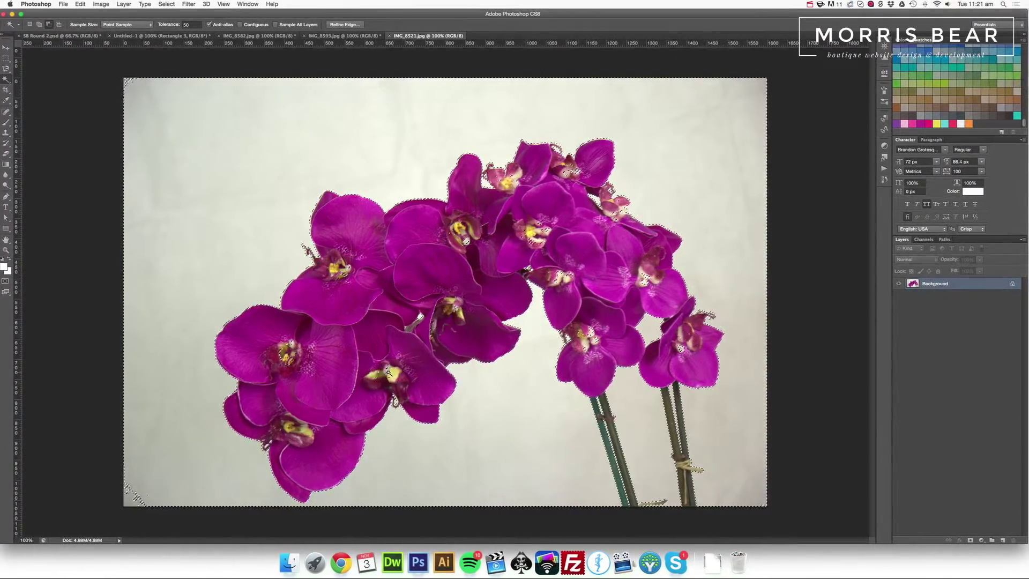
{"action": "left_click", "coordinate": [388, 371], "text": "shift"}
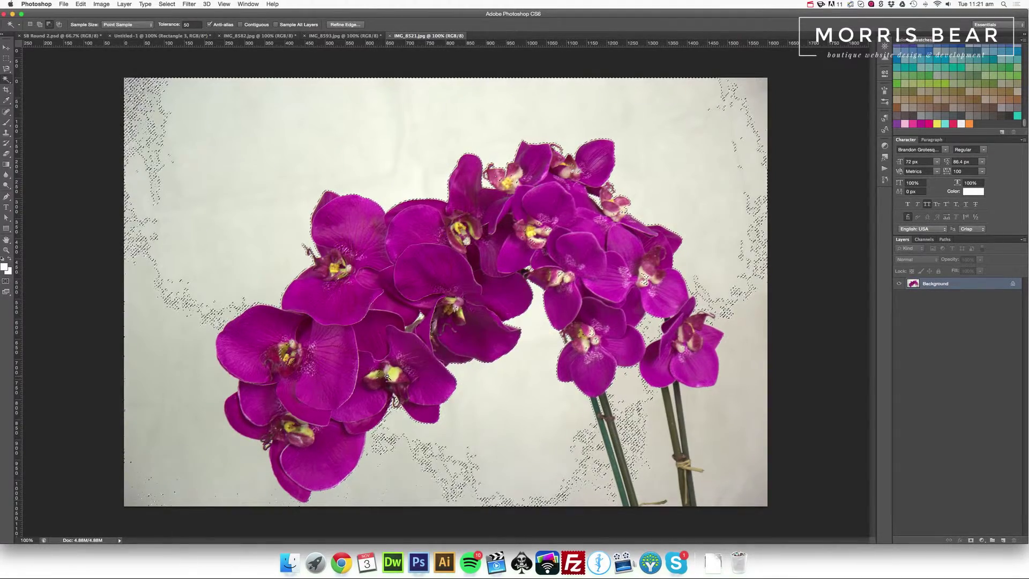
{"action": "left_click", "coordinate": [349, 269], "text": "alt"}
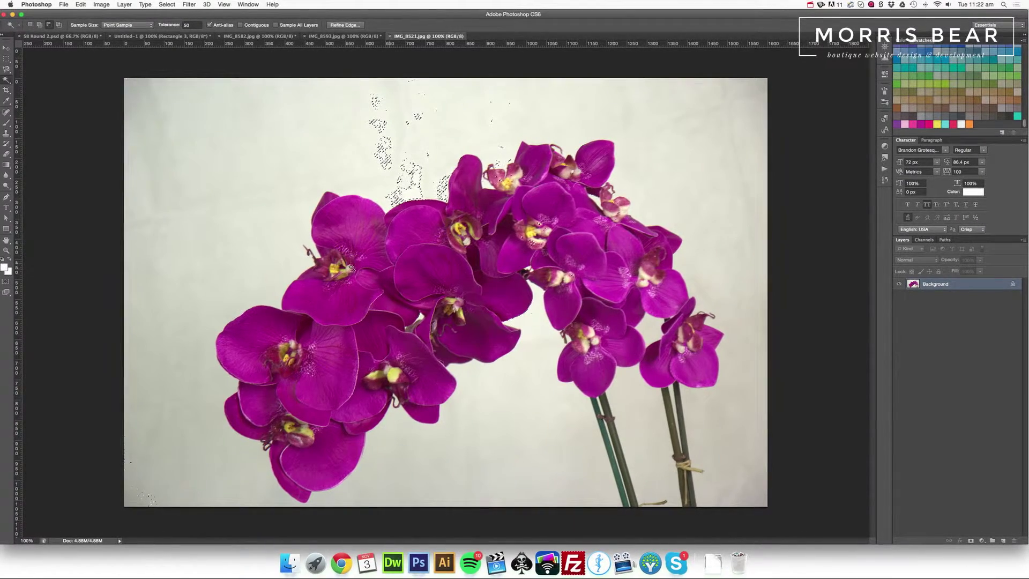
{"action": "key", "text": "shift"}
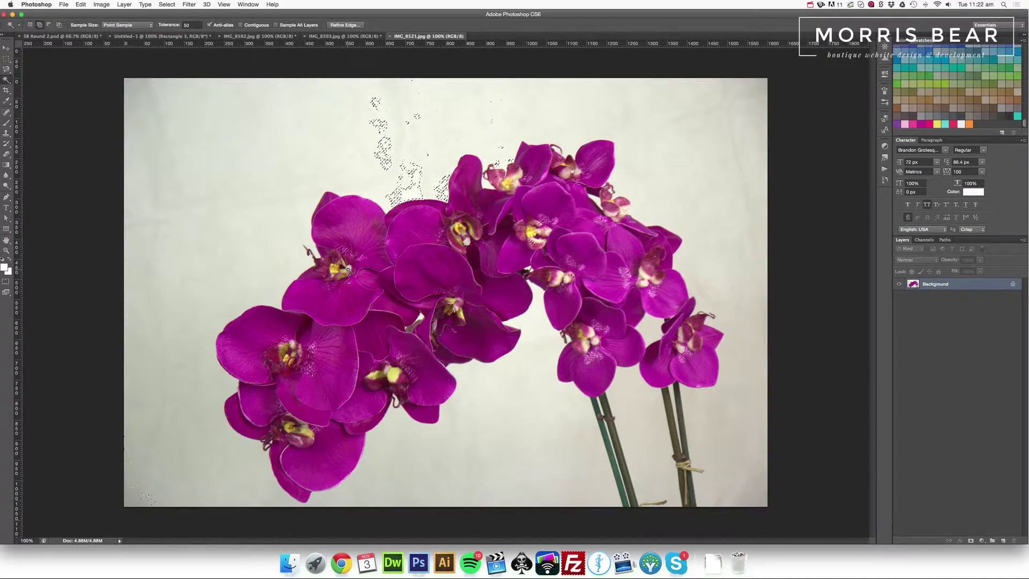
{"action": "left_click", "coordinate": [407, 142], "text": "shift"}
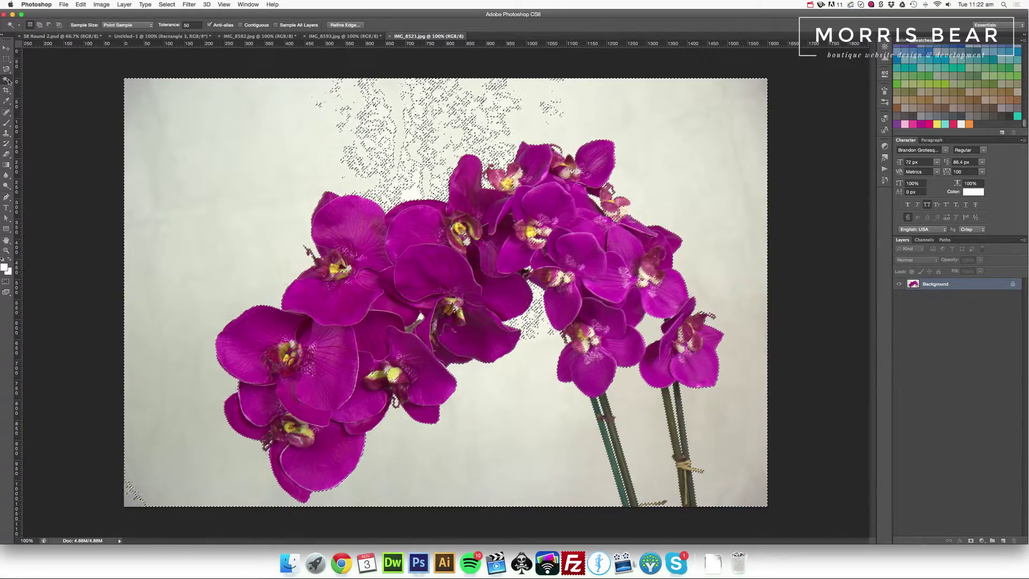
{"action": "left_click", "coordinate": [6, 58]}
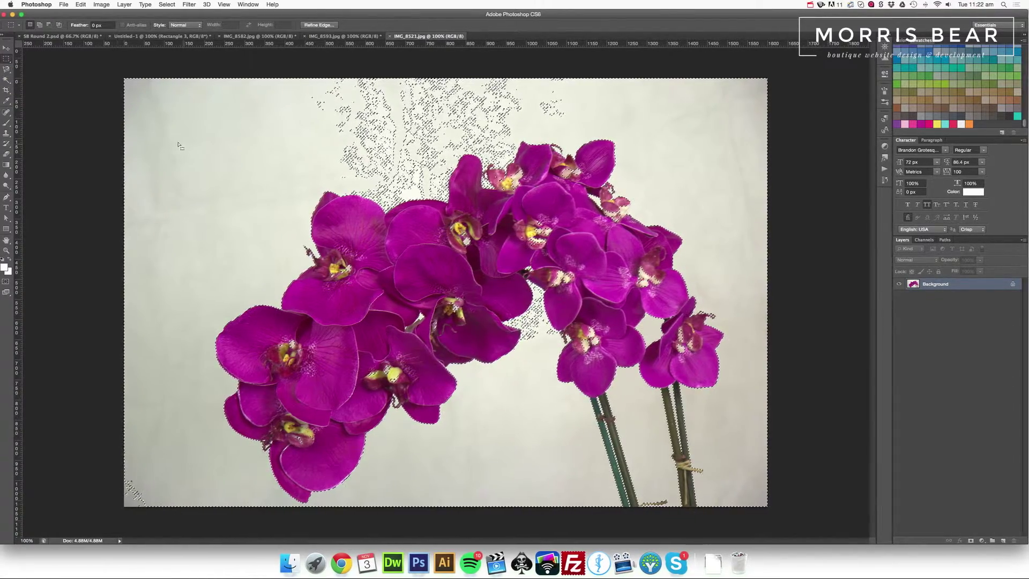
{"action": "left_click", "coordinate": [172, 138]}
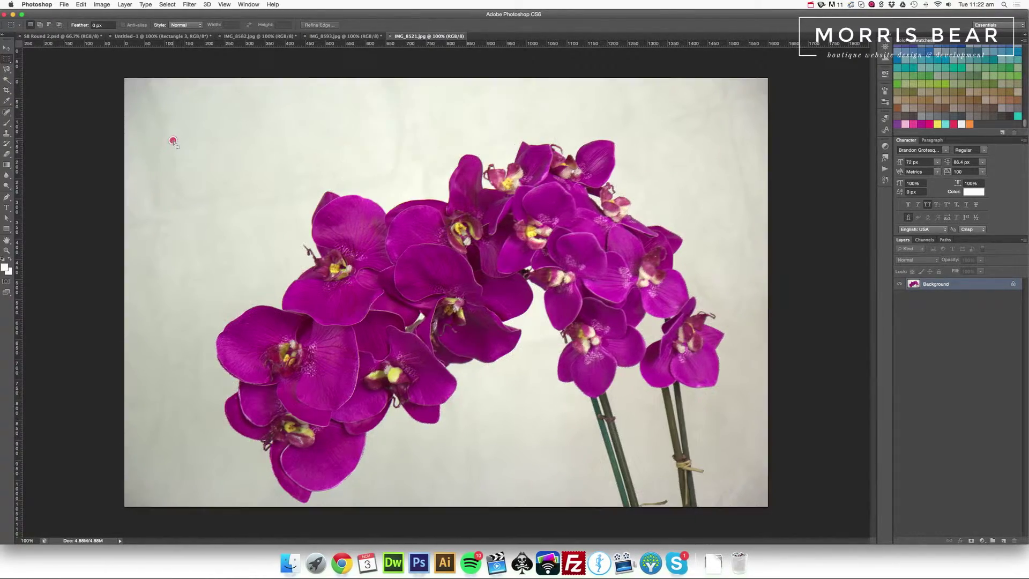
- Cycle past the Magic Wand and Quick Selection tools to the freehand Lasso
{"action": "left_click", "coordinate": [7, 80]}
{"action": "left_click_drag", "start_coordinate": [8, 82], "coordinate": [24, 78]}
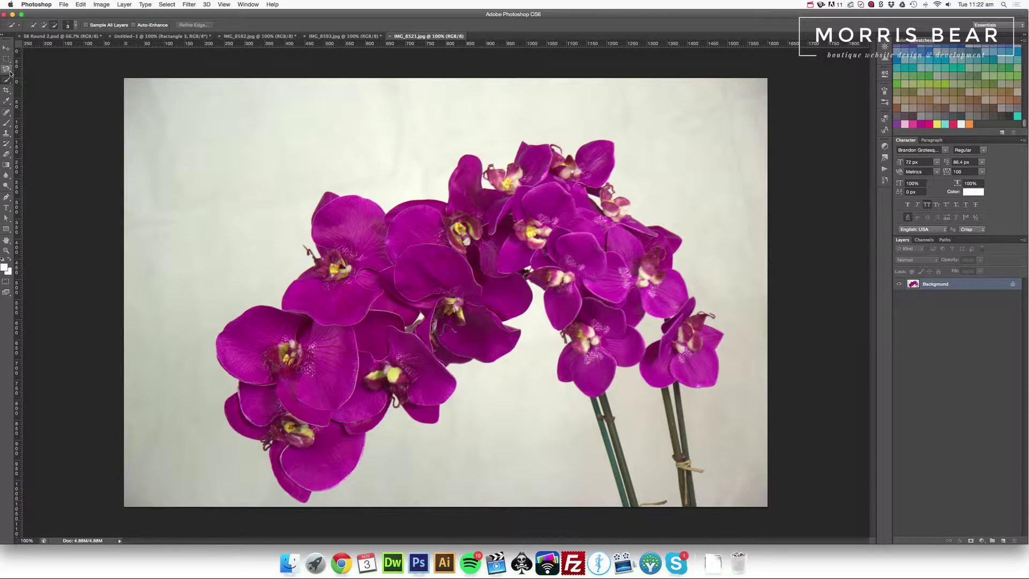
{"action": "left_click_drag", "start_coordinate": [10, 73], "coordinate": [9, 72]}
{"action": "left_click", "coordinate": [40, 67]}
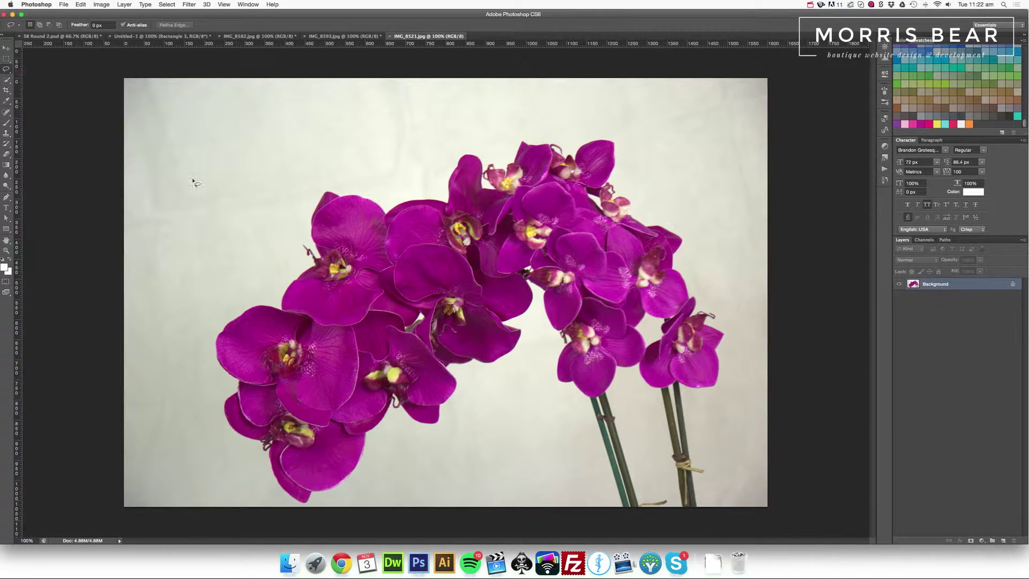
- Trace part of the orchid's left edge freehand, then discard it with the Marquee
{"action": "mouse_move", "coordinate": [325, 193]}
{"action": "left_mouse_down"}
{"action": "mouse_move", "coordinate": [311, 226]}
{"action": "mouse_move", "coordinate": [320, 259]}
{"action": "mouse_move", "coordinate": [308, 248]}
{"action": "mouse_move", "coordinate": [315, 268]}
{"action": "mouse_move", "coordinate": [283, 308]}
{"action": "left_mouse_up"}
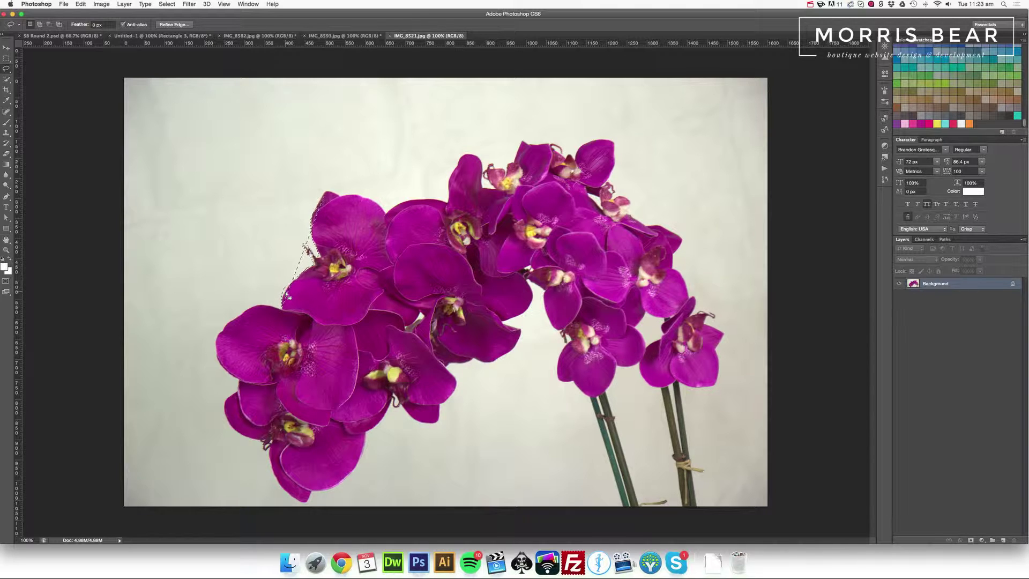
{"action": "left_click_drag", "start_coordinate": [288, 297], "coordinate": [303, 265]}
{"action": "left_click", "coordinate": [11, 59]}
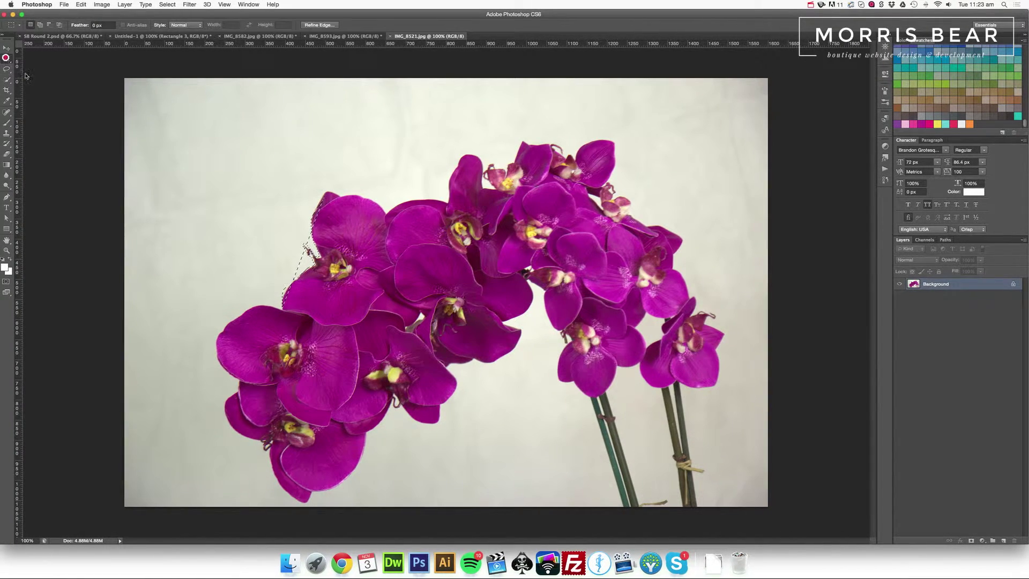
{"action": "left_click", "coordinate": [246, 175]}
{"action": "left_click", "coordinate": [8, 69]}
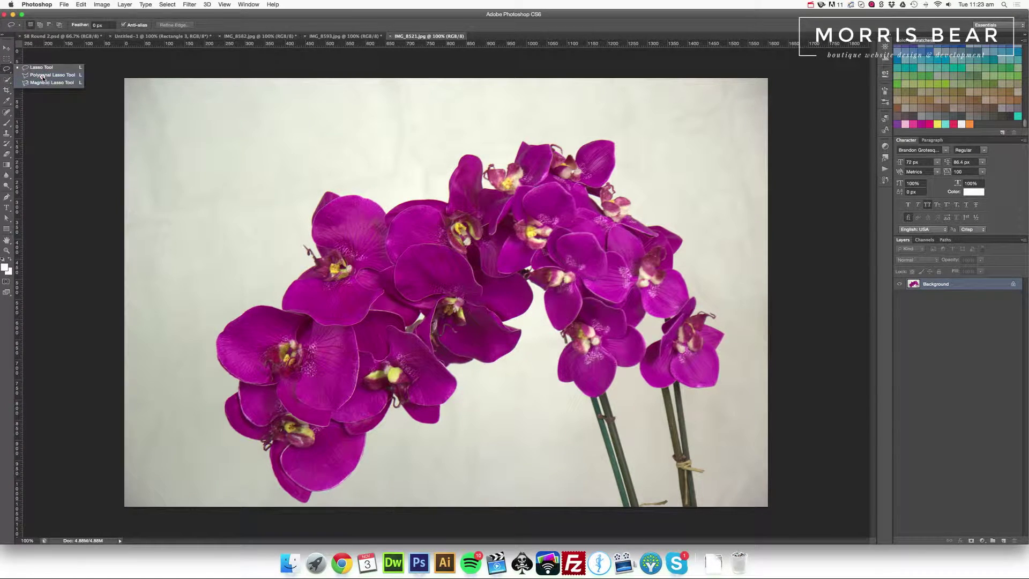
- Place Polygonal Lasso points from the orchid's upper edge down its upper-left petals
{"action": "left_click", "coordinate": [46, 75]}
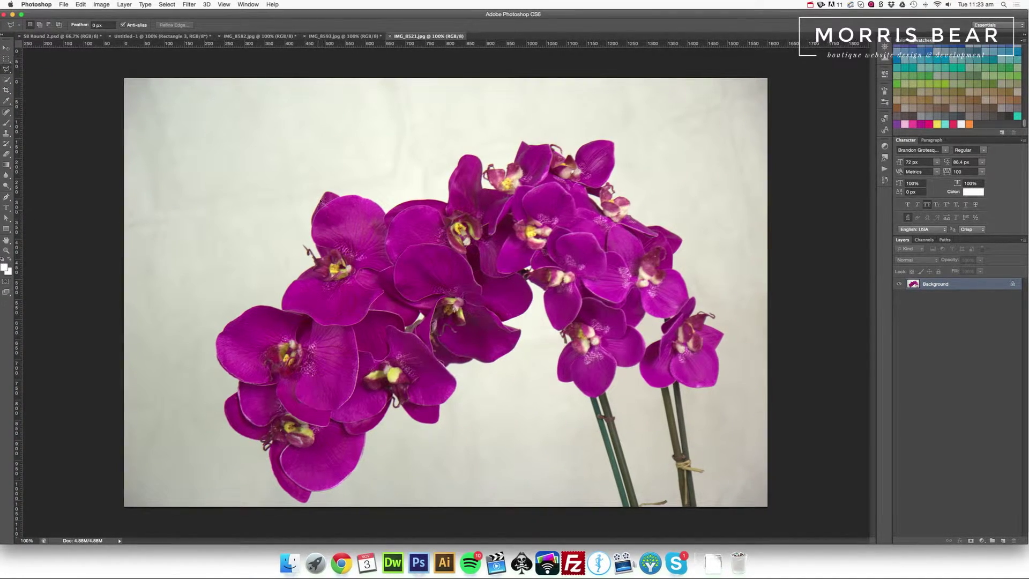
{"action": "left_click", "coordinate": [323, 195]}
{"action": "left_click", "coordinate": [316, 242]}
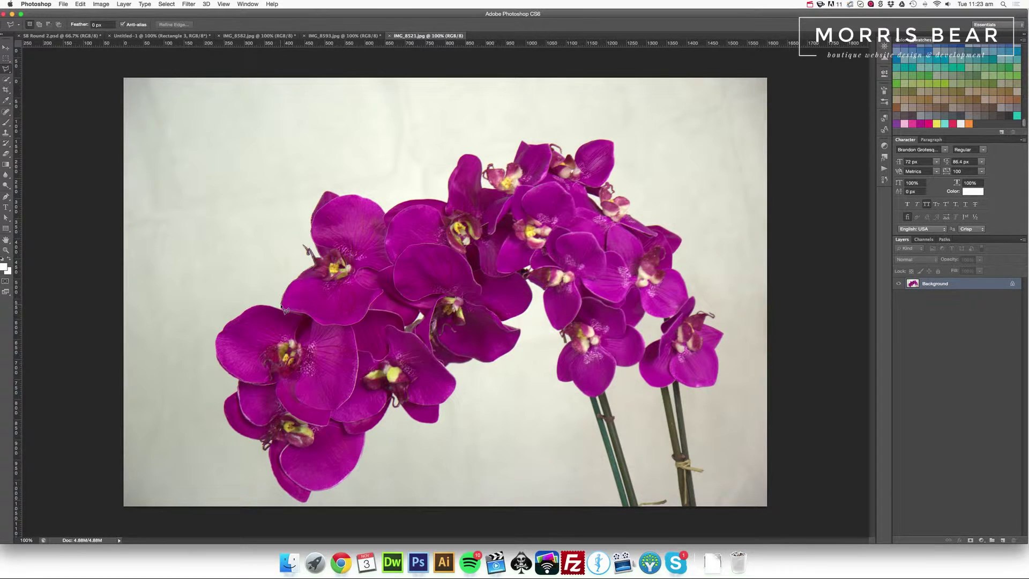
{"action": "left_click", "coordinate": [280, 300]}
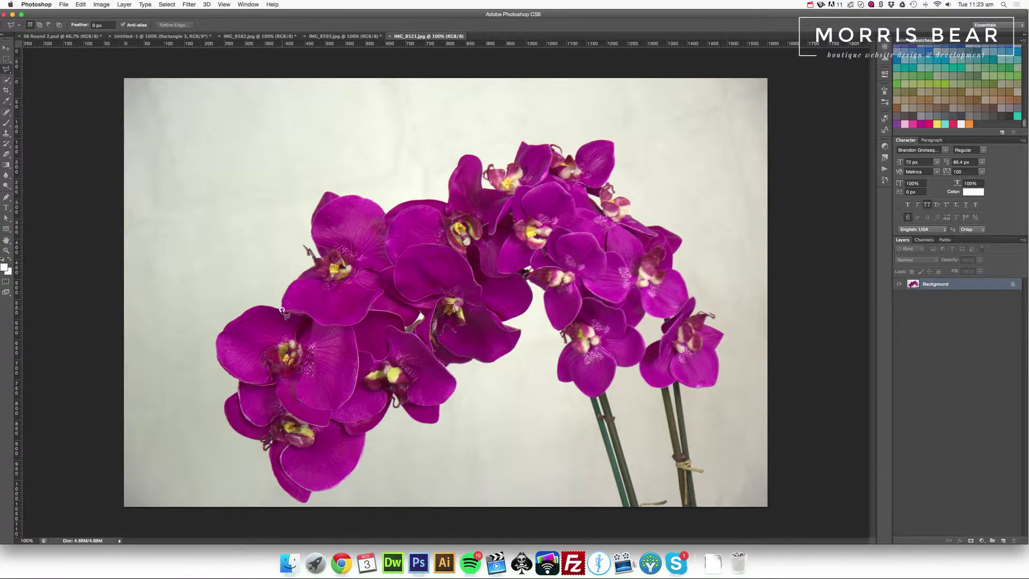
{"action": "left_click", "coordinate": [252, 308]}
{"action": "left_click", "coordinate": [246, 312]}
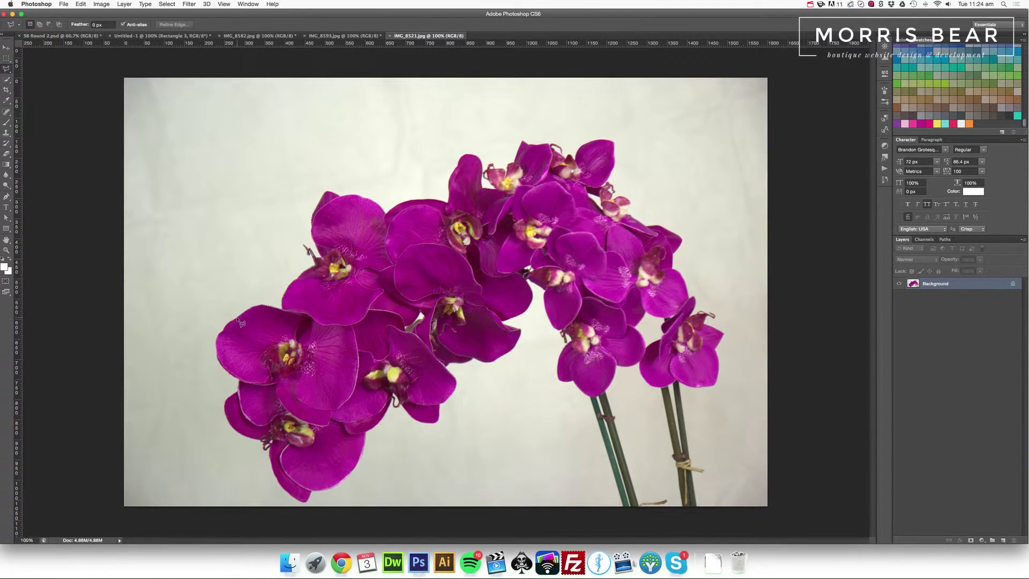
- Continue the polygonal outline down the left petal edges at 300%, then zoom back out
{"action": "left_click", "coordinate": [236, 319]}
{"action": "key", "text": "super+equal"}
{"action": "key", "text": "super+equal"}
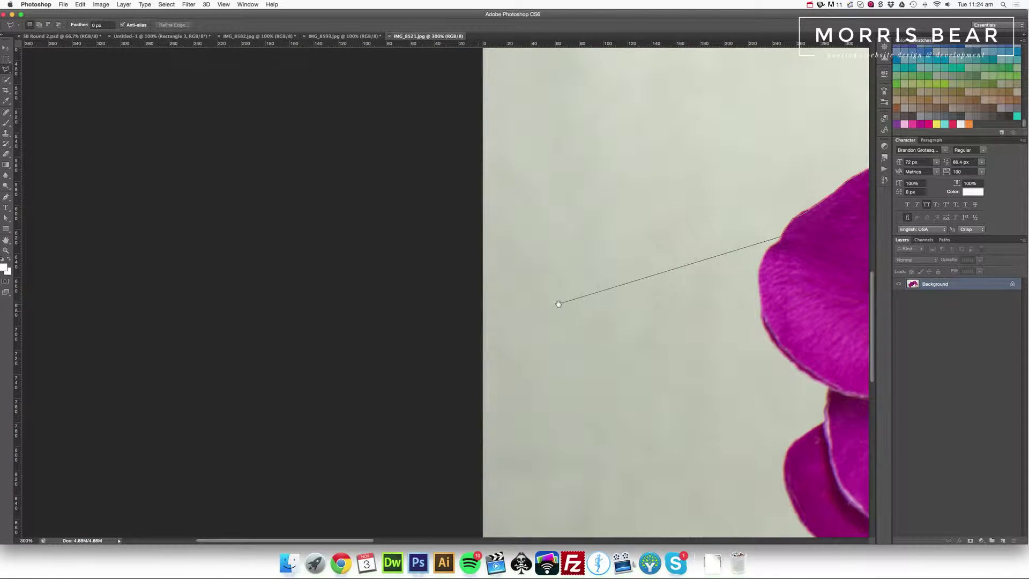
{"action": "left_click_drag", "start_coordinate": [558, 304], "coordinate": [348, 232]}
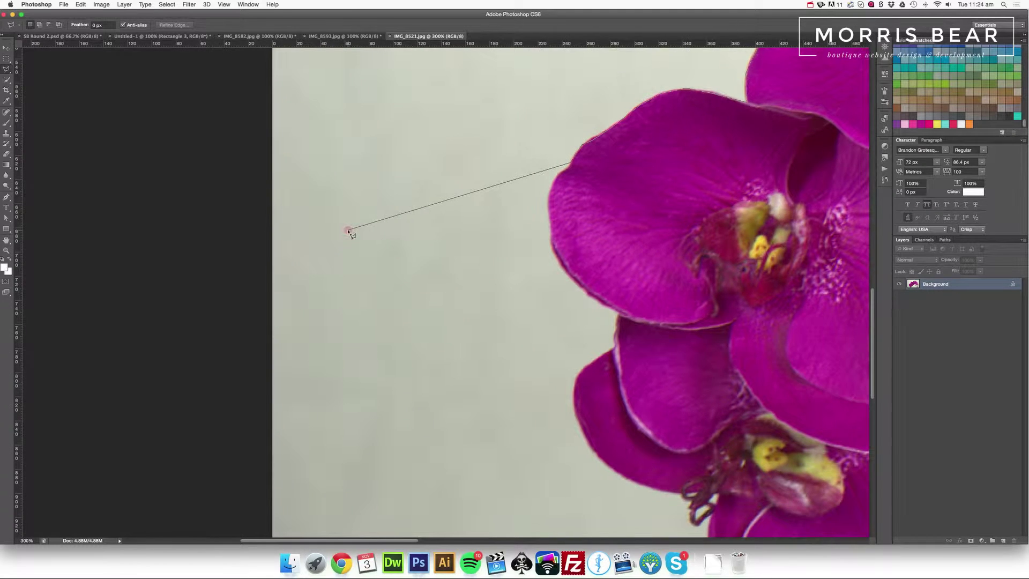
{"action": "left_click", "coordinate": [552, 183]}
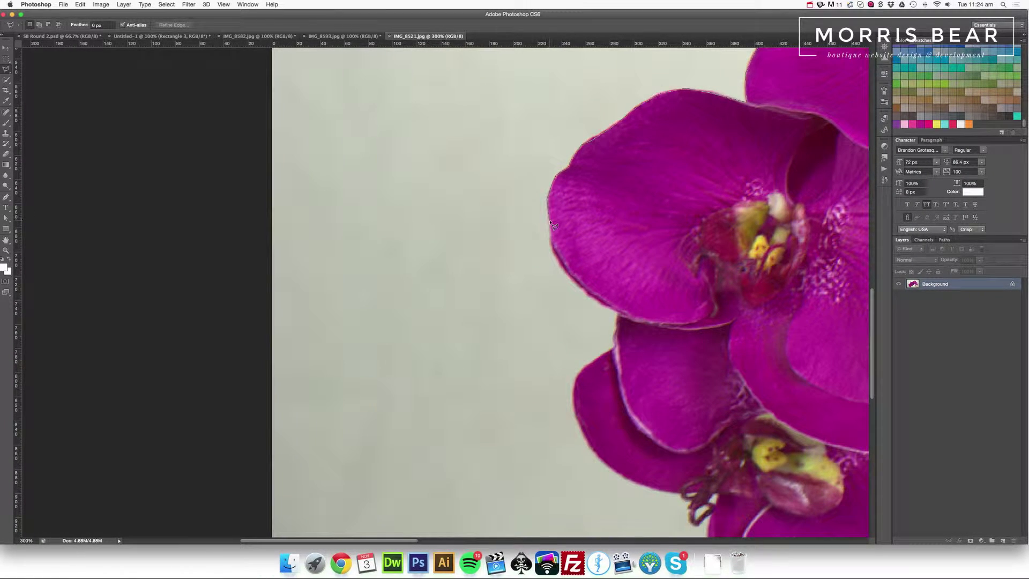
{"action": "left_click", "coordinate": [556, 258]}
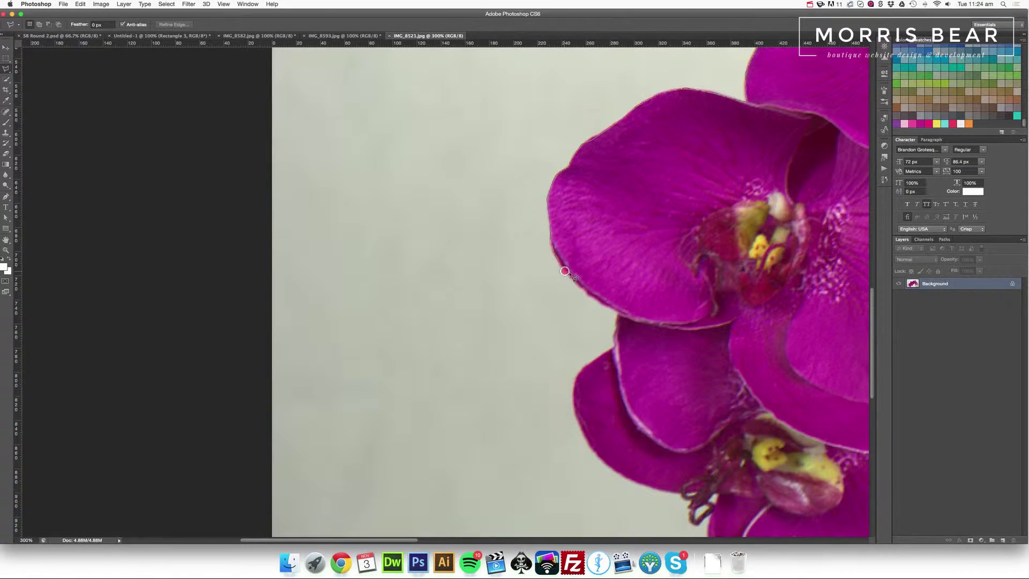
{"action": "left_click", "coordinate": [582, 288]}
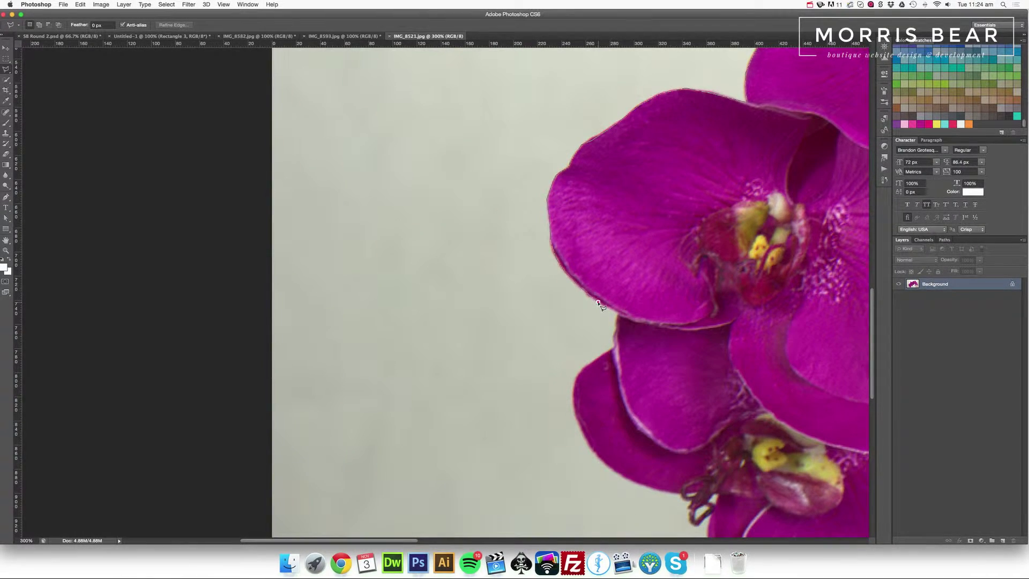
{"action": "left_click", "coordinate": [613, 333]}
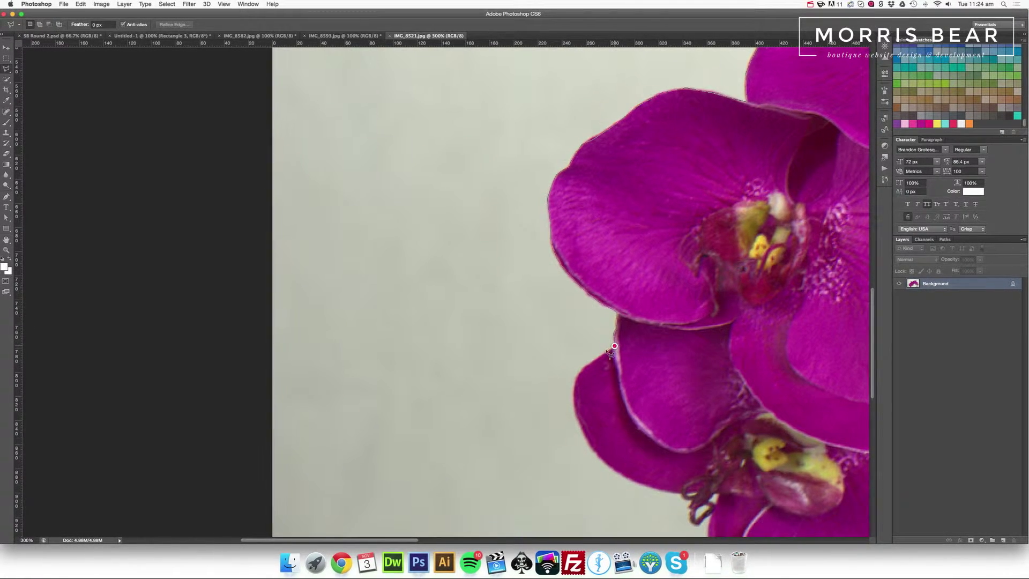
{"action": "left_click", "coordinate": [576, 376]}
{"action": "key", "text": "super+minus"}
{"action": "key", "text": "super+minus"}
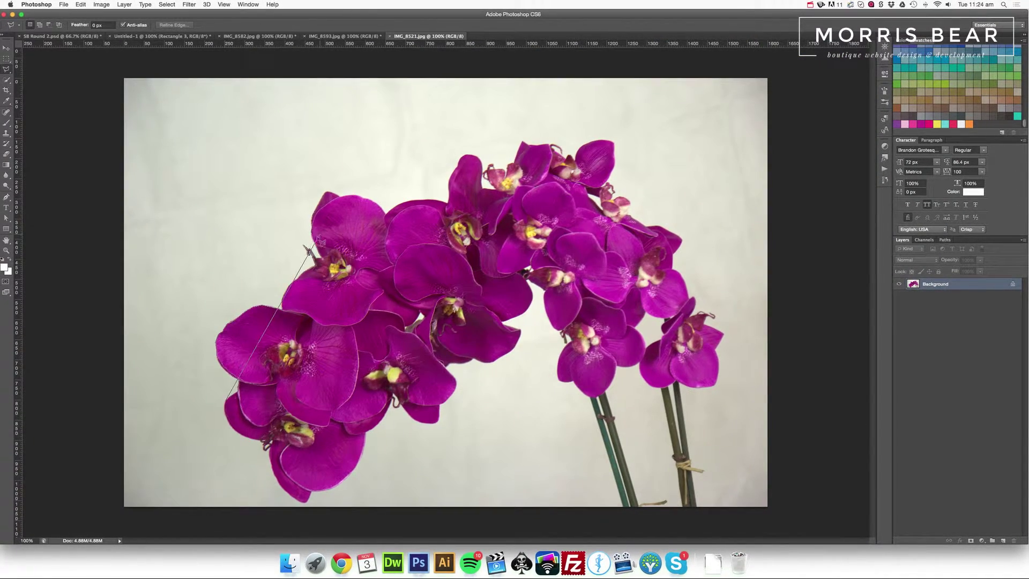
- Close the outline left of the flowers into a selection and fill it white
{"action": "left_click", "coordinate": [173, 298]}
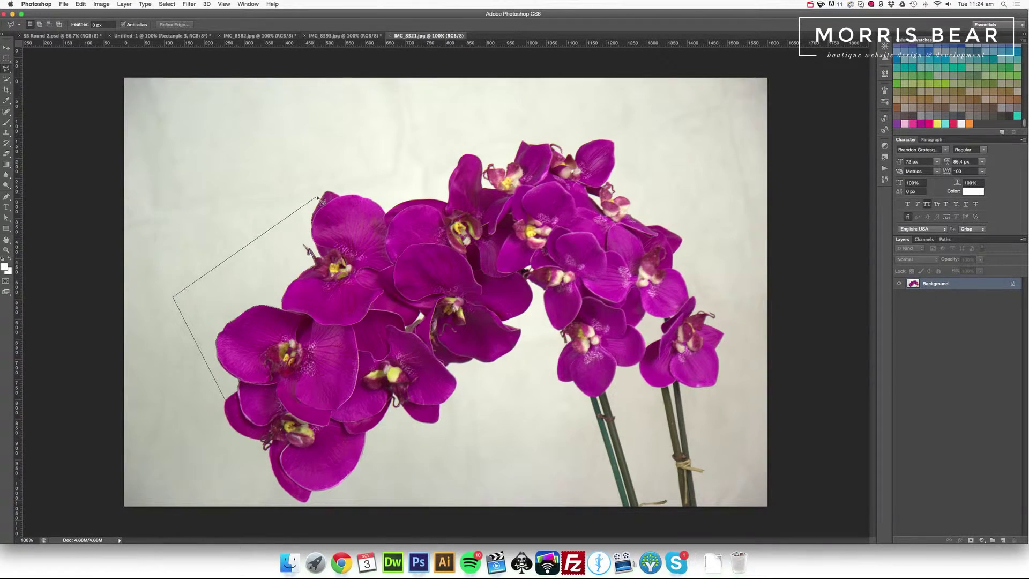
{"action": "left_click", "coordinate": [328, 198]}
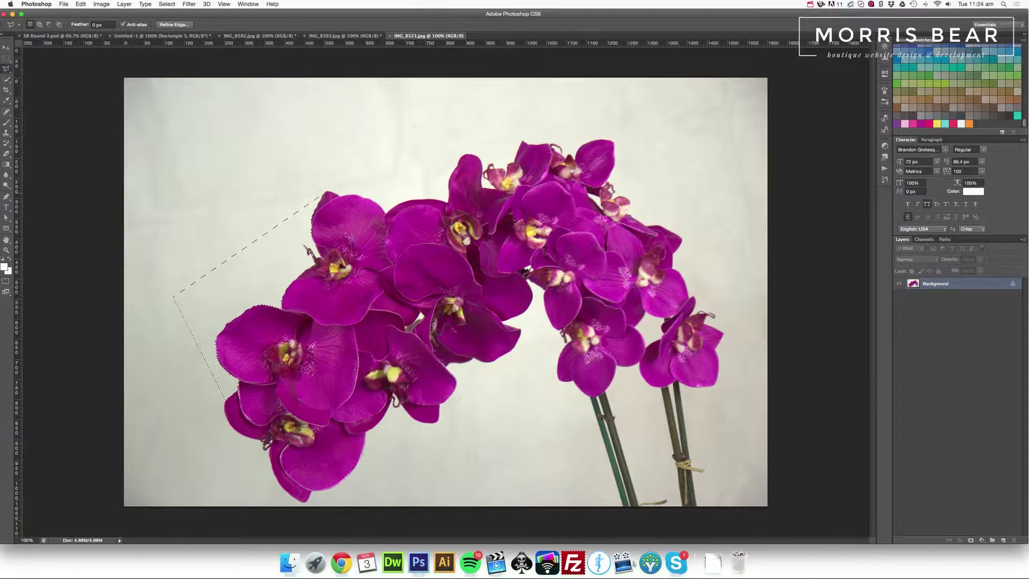
{"action": "key", "text": "BackSpace"}
{"action": "key", "text": "super+d"}
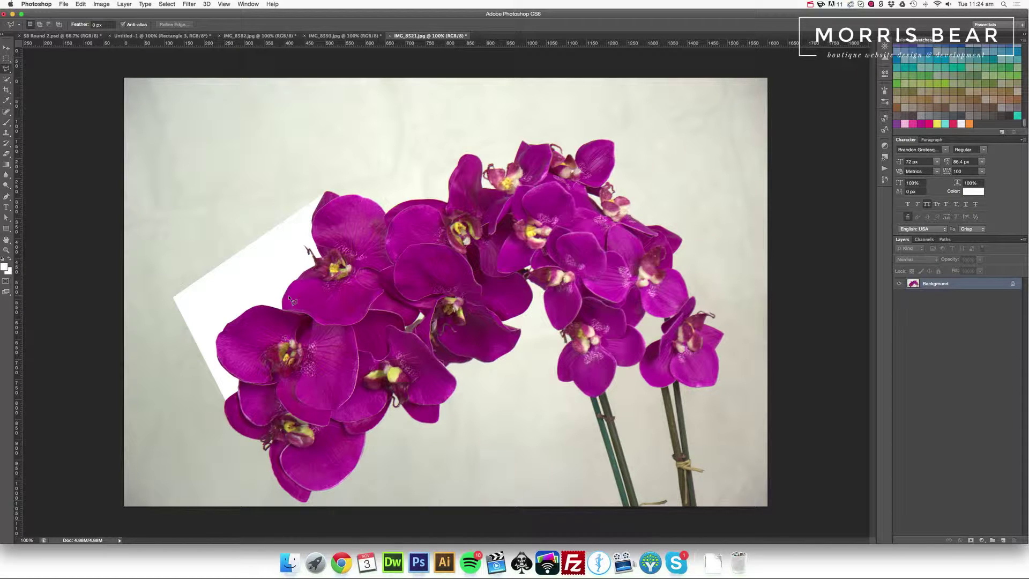
- Undo the white fill and clear the selection with the Rectangular Marquee
{"action": "key", "text": "alt+super+z"}
{"action": "key", "text": "alt+super+z"}
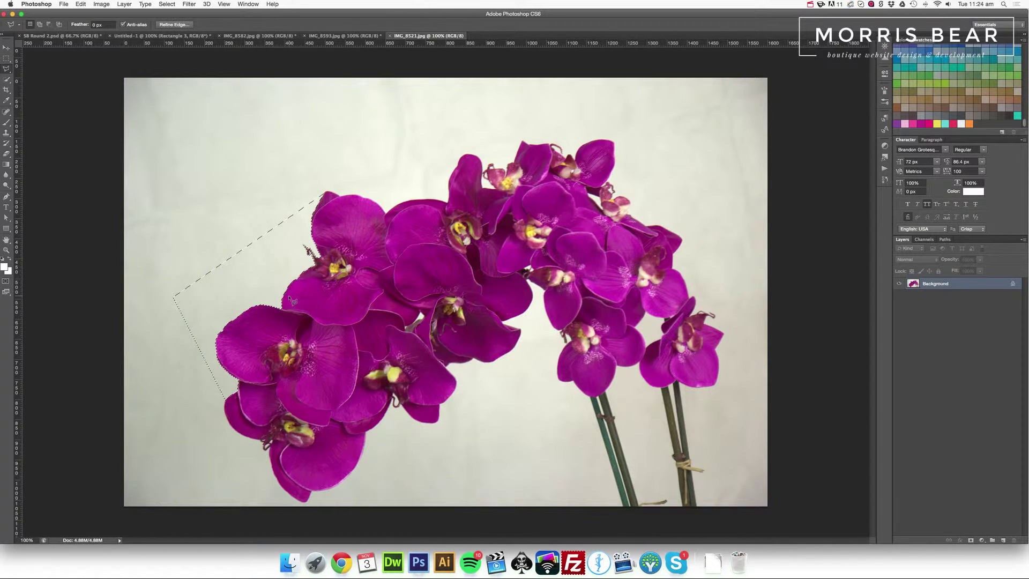
{"action": "left_click", "coordinate": [5, 60]}
{"action": "left_click", "coordinate": [219, 139]}
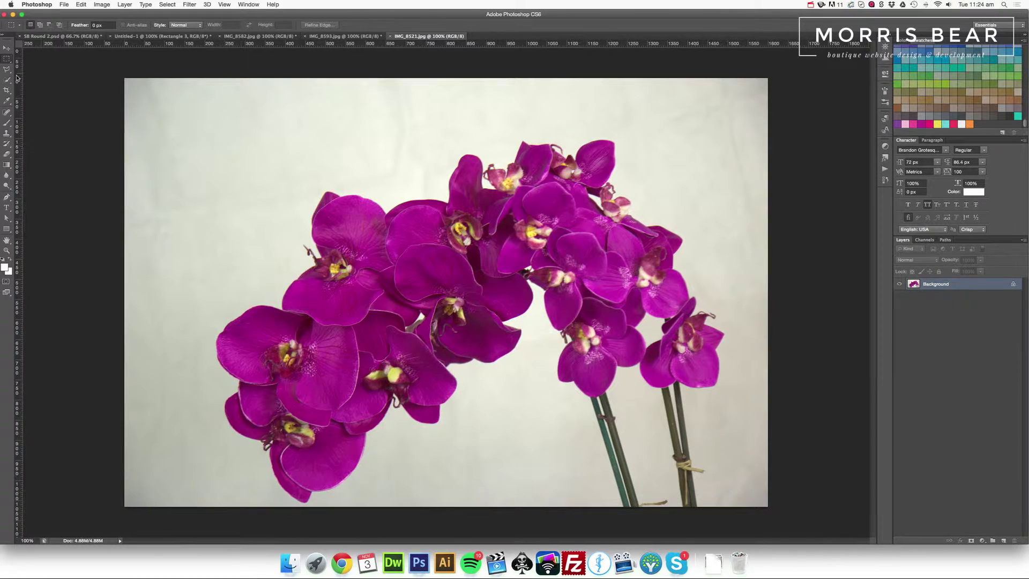
{"action": "left_click", "coordinate": [6, 93]}
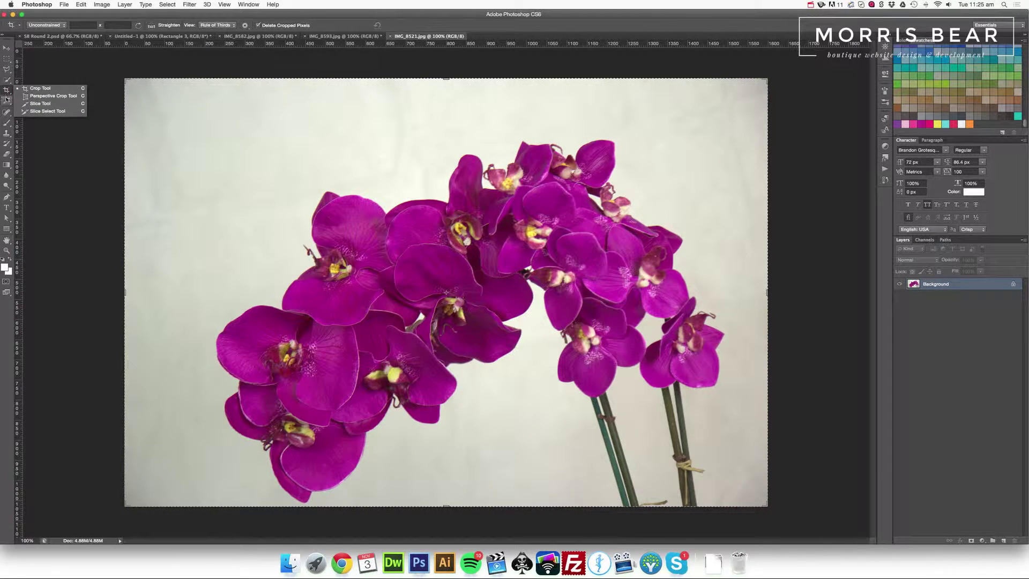
- With Quick Selection in Add mode, brush the upper-left, lower-middle and between-stem background
{"action": "left_click", "coordinate": [6, 102]}
{"action": "left_click", "coordinate": [7, 79]}
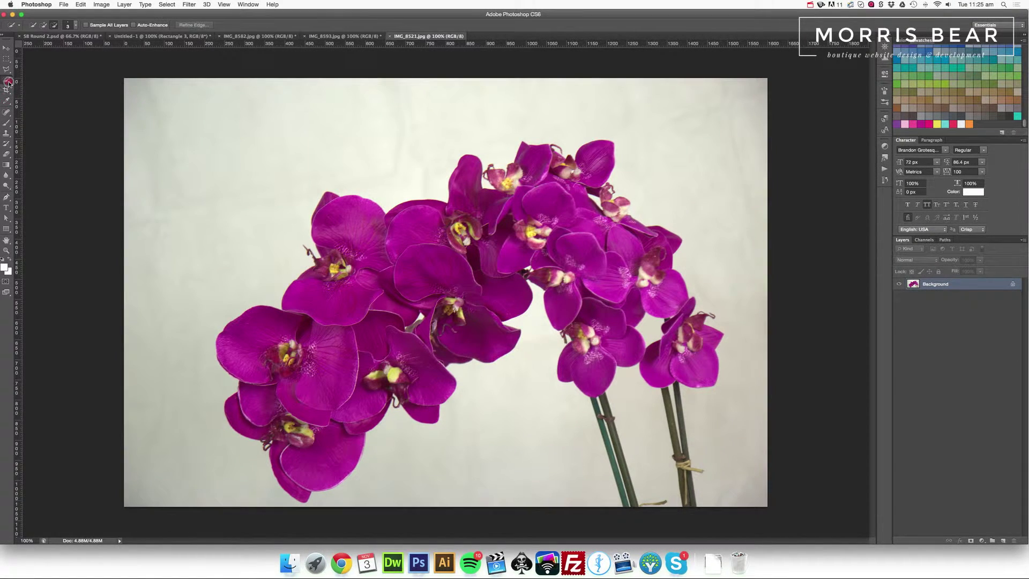
{"action": "left_click", "coordinate": [40, 79]}
{"action": "left_click", "coordinate": [44, 26]}
{"action": "left_click_drag", "start_coordinate": [222, 124], "coordinate": [377, 136]}
{"action": "mouse_move", "coordinate": [472, 418]}
{"action": "left_mouse_down"}
{"action": "mouse_move", "coordinate": [514, 395]}
{"action": "mouse_move", "coordinate": [502, 442]}
{"action": "left_mouse_up"}
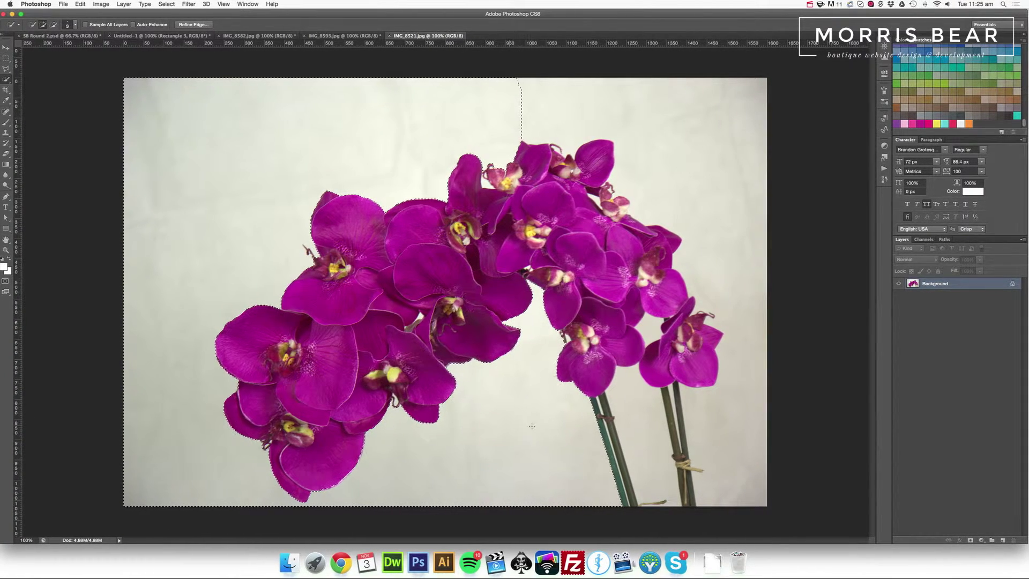
{"action": "left_click_drag", "start_coordinate": [630, 423], "coordinate": [742, 443]}
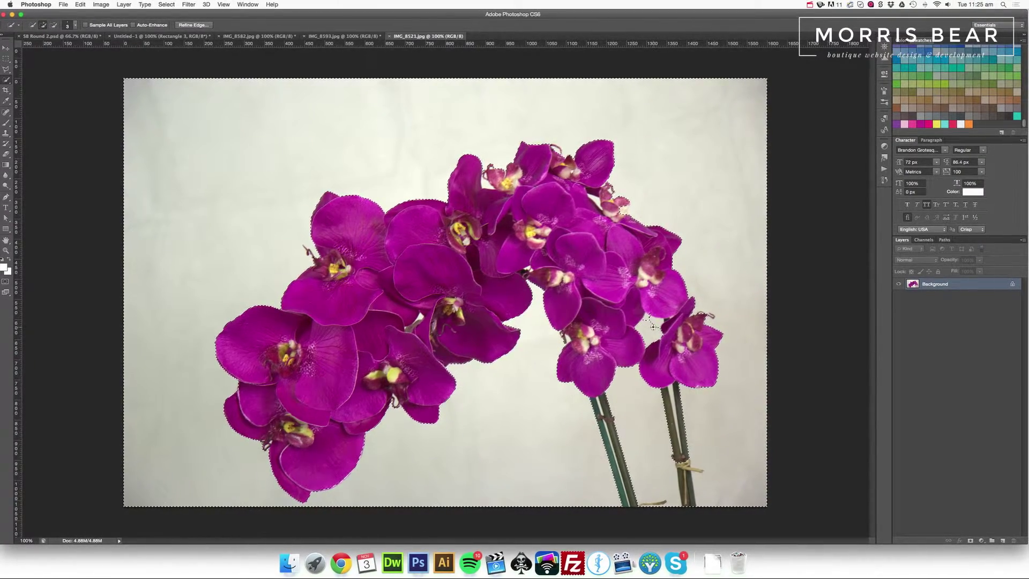
- Zoomed in, trim stray selection bits between the two right-hand orchids
{"action": "scroll", "coordinate": [657, 321], "scroll_direction": "up", "scroll_amount": 3}
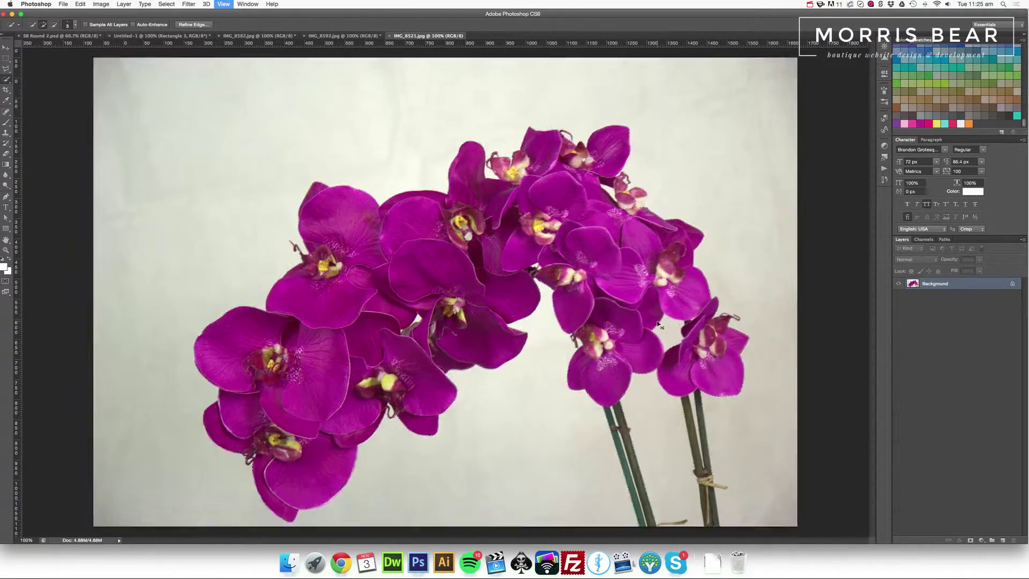
{"action": "scroll", "coordinate": [657, 321], "scroll_direction": "right", "scroll_amount": 10}
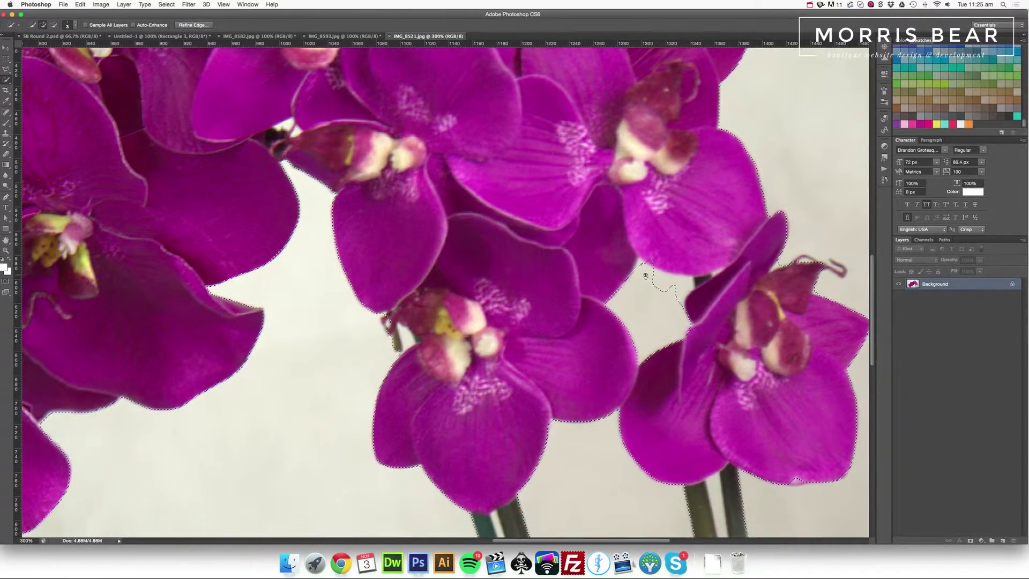
{"action": "left_click_drag", "start_coordinate": [666, 280], "coordinate": [692, 279]}
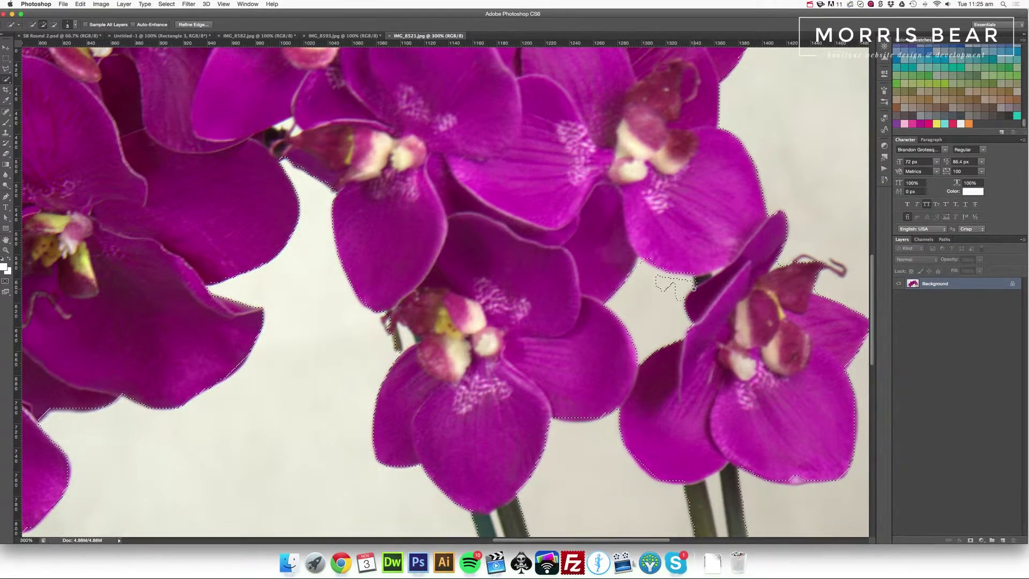
{"action": "left_click_drag", "start_coordinate": [689, 287], "coordinate": [677, 304]}
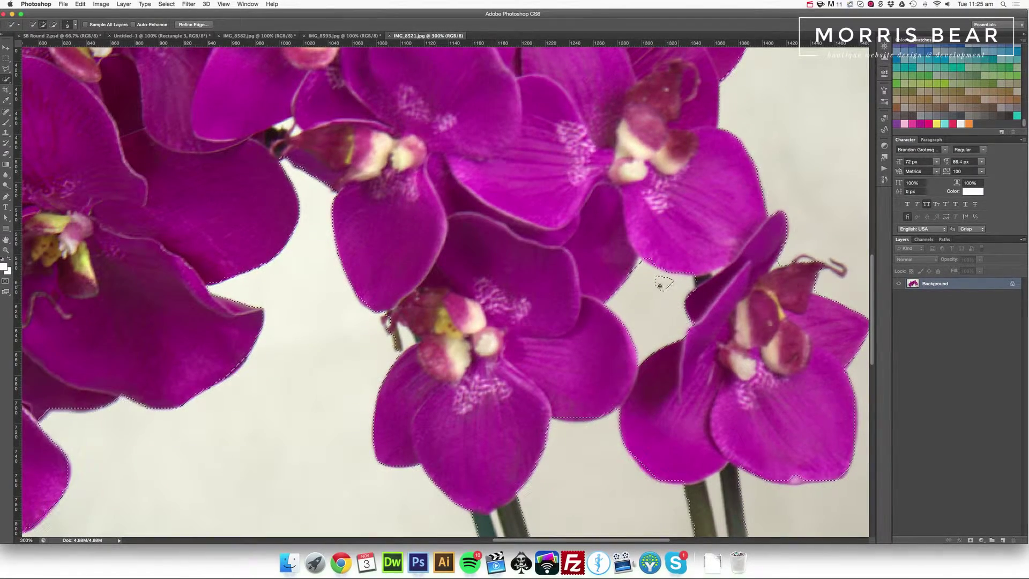
{"action": "left_click_drag", "start_coordinate": [673, 282], "coordinate": [669, 280]}
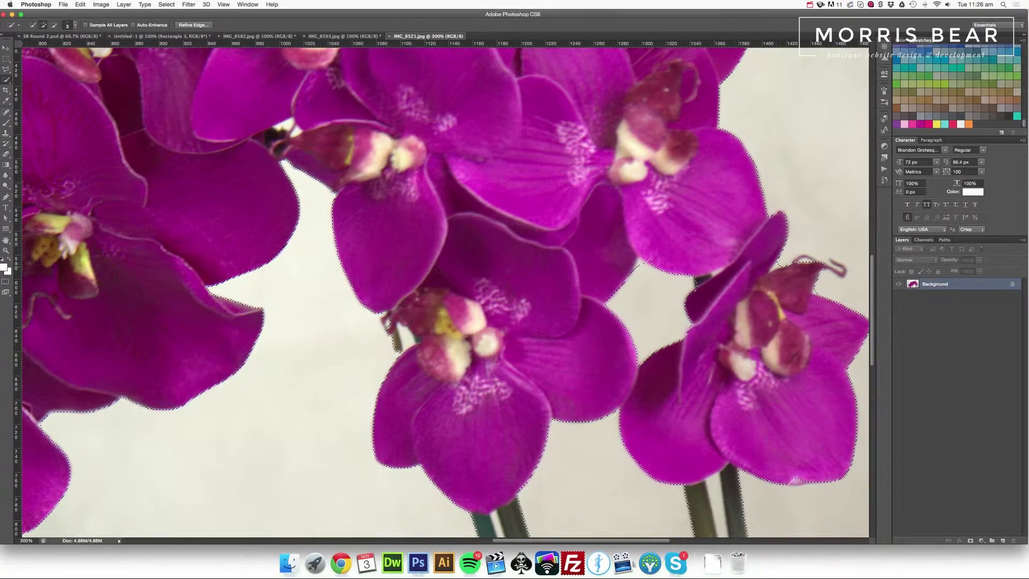
- Fix the selection around the upper-right stem and extend it to the bottom edge
{"action": "left_click_drag", "start_coordinate": [662, 355], "coordinate": [533, 161]}
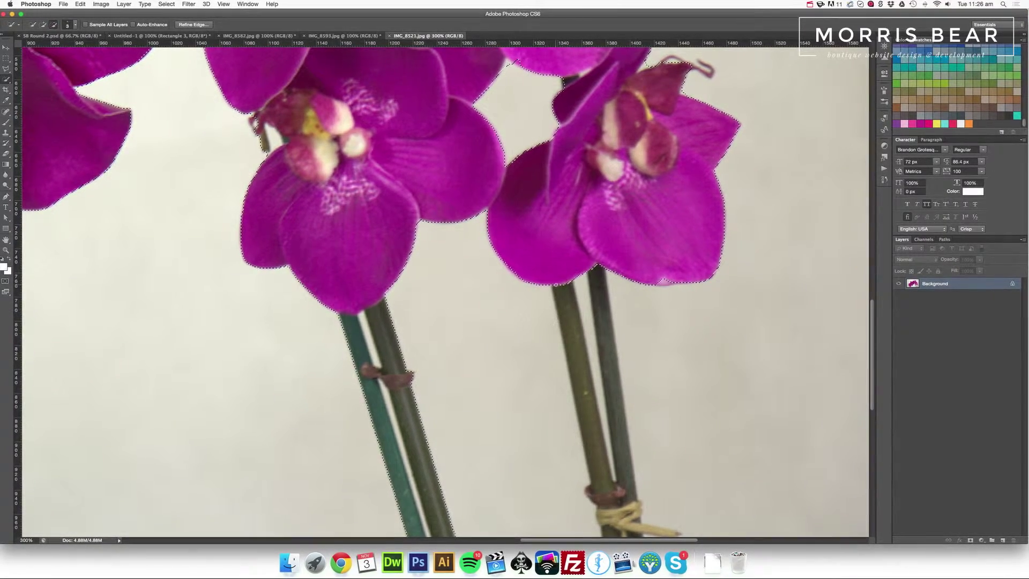
{"action": "mouse_move", "coordinate": [575, 360]}
{"action": "left_mouse_down"}
{"action": "mouse_move", "coordinate": [565, 315]}
{"action": "mouse_move", "coordinate": [586, 410]}
{"action": "mouse_move", "coordinate": [616, 456]}
{"action": "mouse_move", "coordinate": [599, 291]}
{"action": "left_mouse_up"}
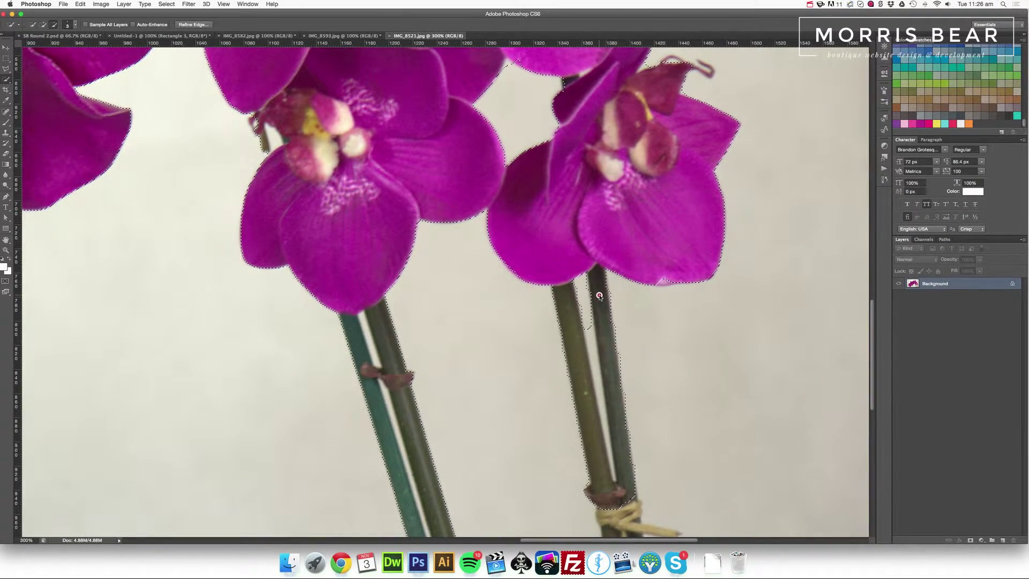
{"action": "scroll", "coordinate": [611, 375], "scroll_direction": "down", "scroll_amount": 5}
{"action": "scroll", "coordinate": [617, 449], "scroll_direction": "down", "scroll_amount": 4}
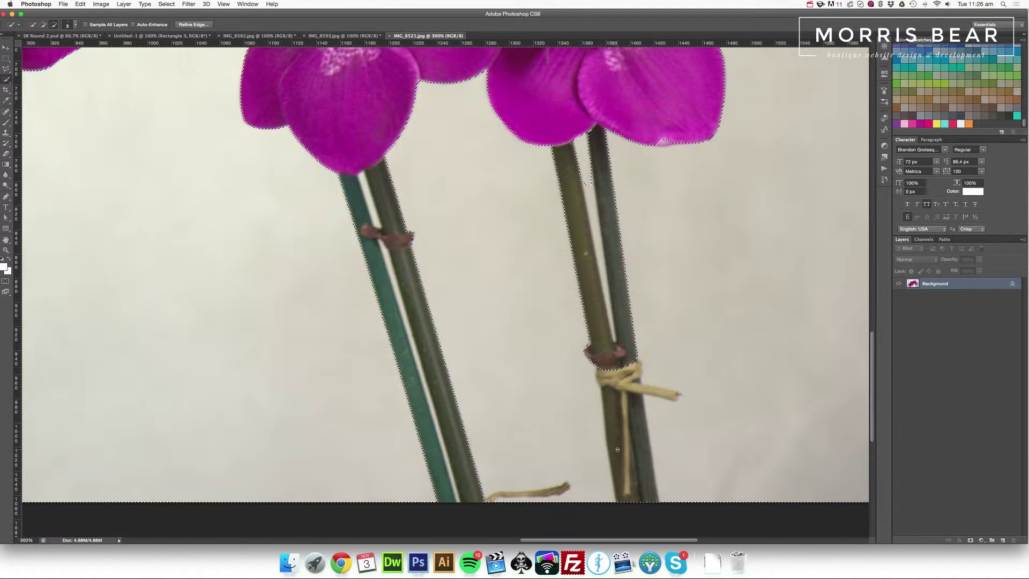
{"action": "left_click", "coordinate": [604, 322]}
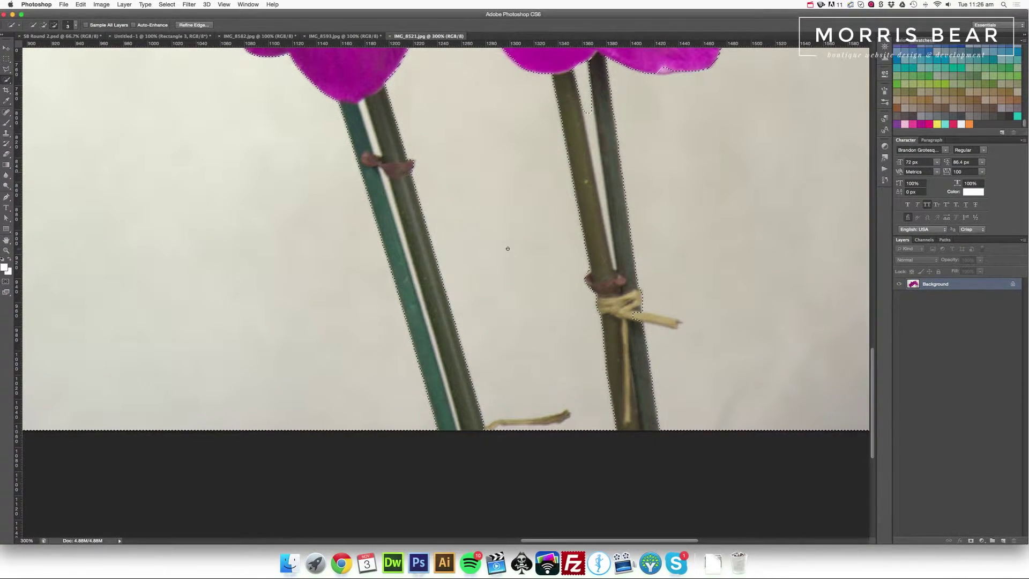
{"action": "scroll", "coordinate": [471, 239], "scroll_direction": "up", "scroll_amount": 10}
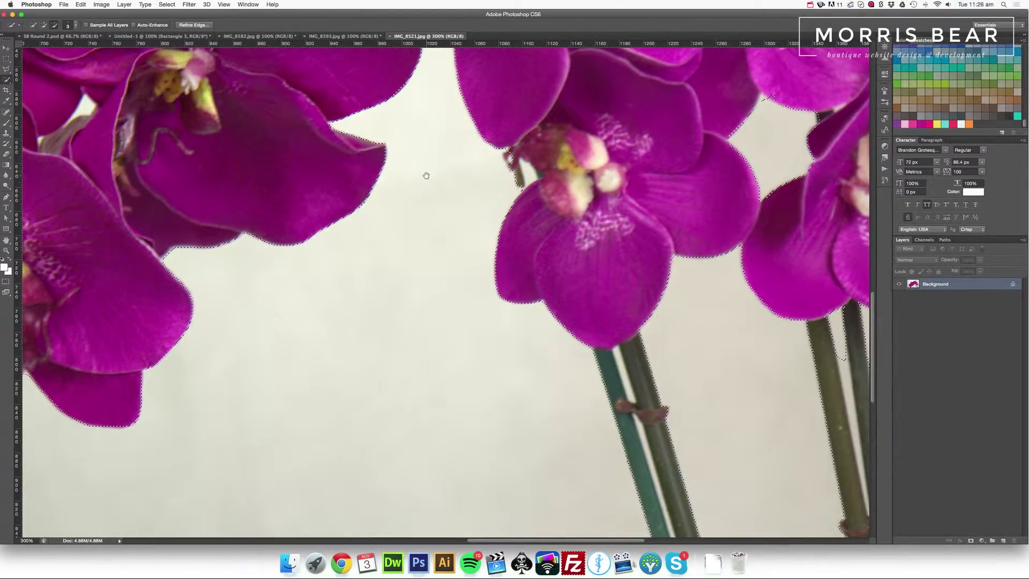
- Move to the right-hand orchids and remove the small stem loop from the selection
{"action": "left_click_drag", "start_coordinate": [425, 172], "coordinate": [581, 264]}
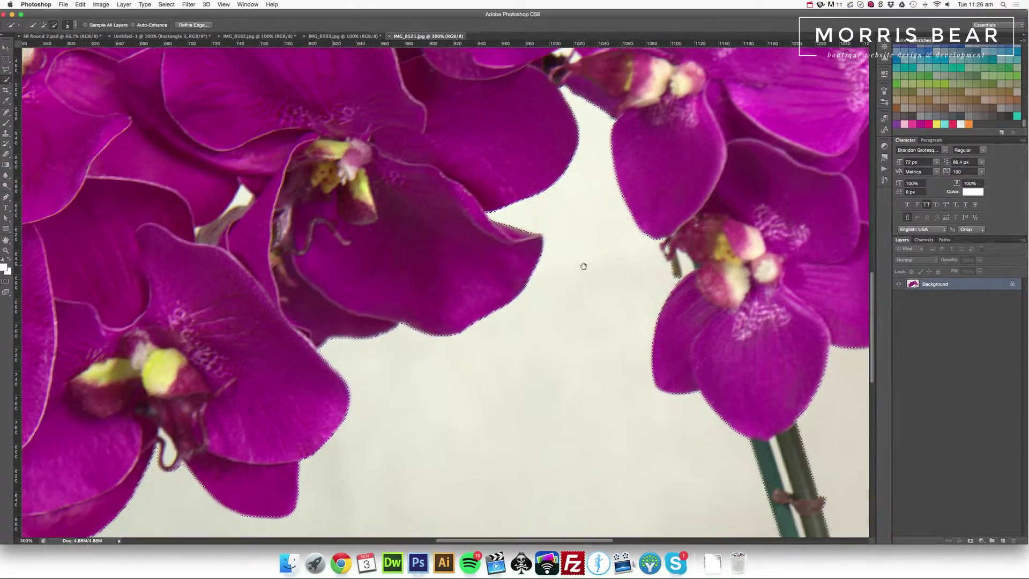
{"action": "left_click", "coordinate": [687, 269]}
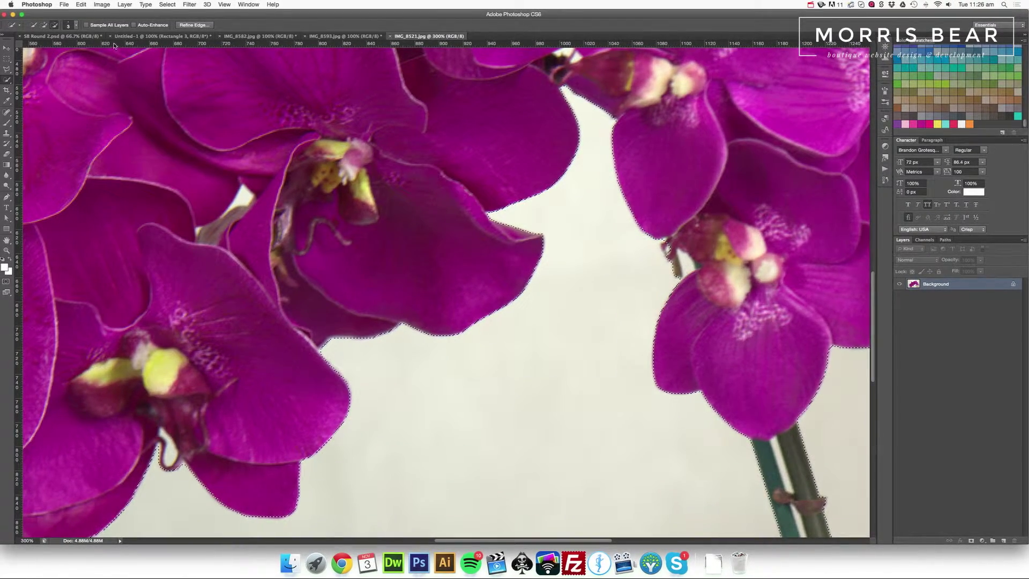
{"action": "left_click", "coordinate": [42, 26]}
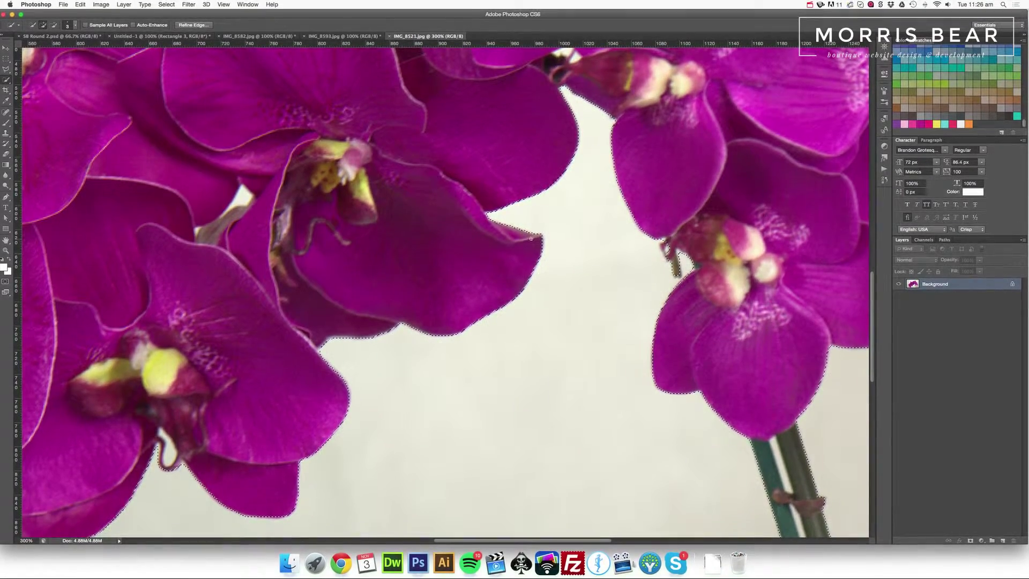
{"action": "left_click_drag", "start_coordinate": [518, 238], "coordinate": [649, 252]}
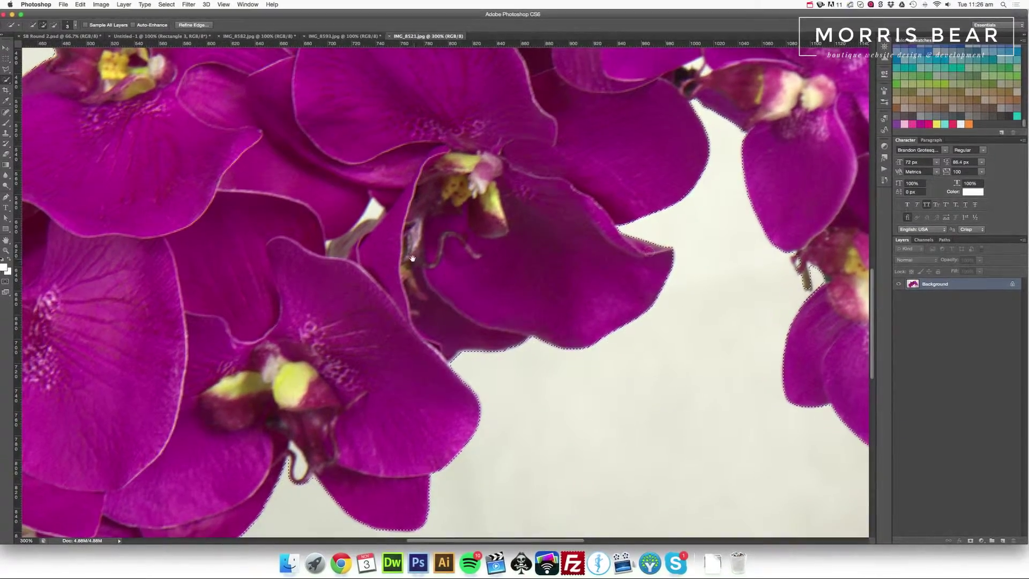
{"action": "left_click_drag", "start_coordinate": [439, 260], "coordinate": [691, 231]}
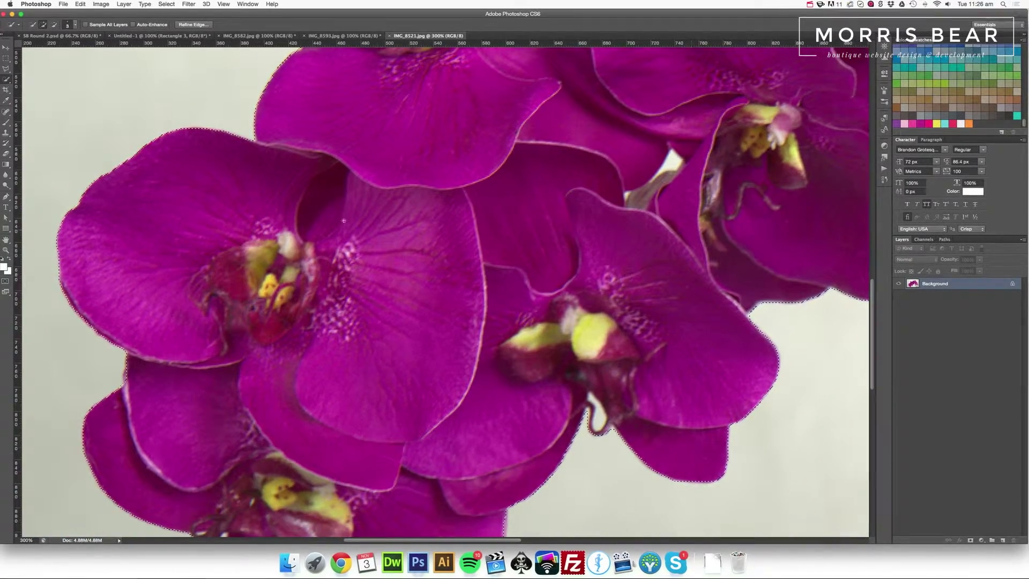
{"action": "left_click_drag", "start_coordinate": [212, 191], "coordinate": [313, 161]}
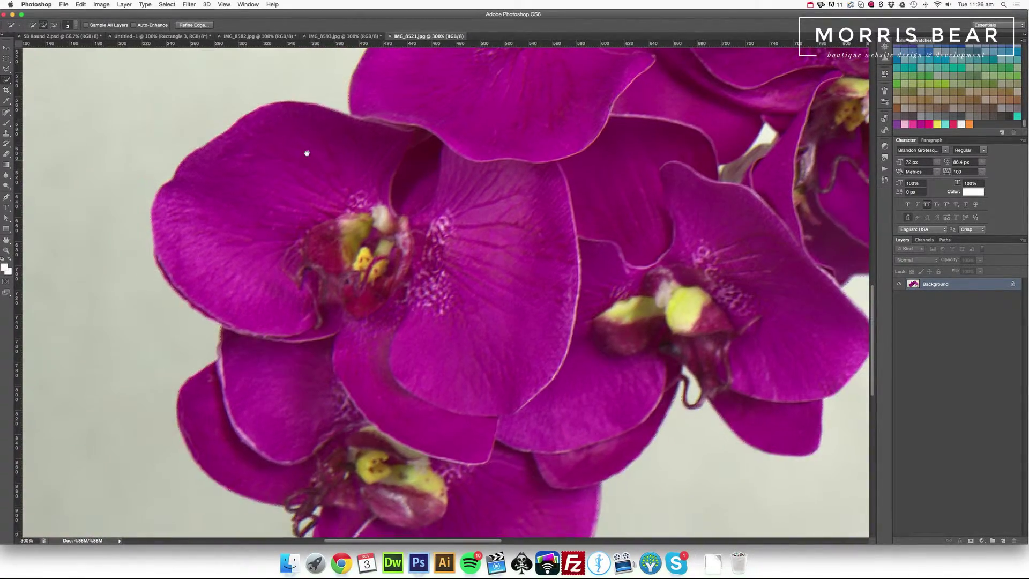
{"action": "scroll", "coordinate": [306, 154], "scroll_direction": "right", "scroll_amount": 5}
{"action": "scroll", "coordinate": [305, 154], "scroll_direction": "down", "scroll_amount": 3}
{"action": "scroll", "coordinate": [437, 291], "scroll_direction": "right", "scroll_amount": 5}
{"action": "scroll", "coordinate": [437, 291], "scroll_direction": "down", "scroll_amount": 3}
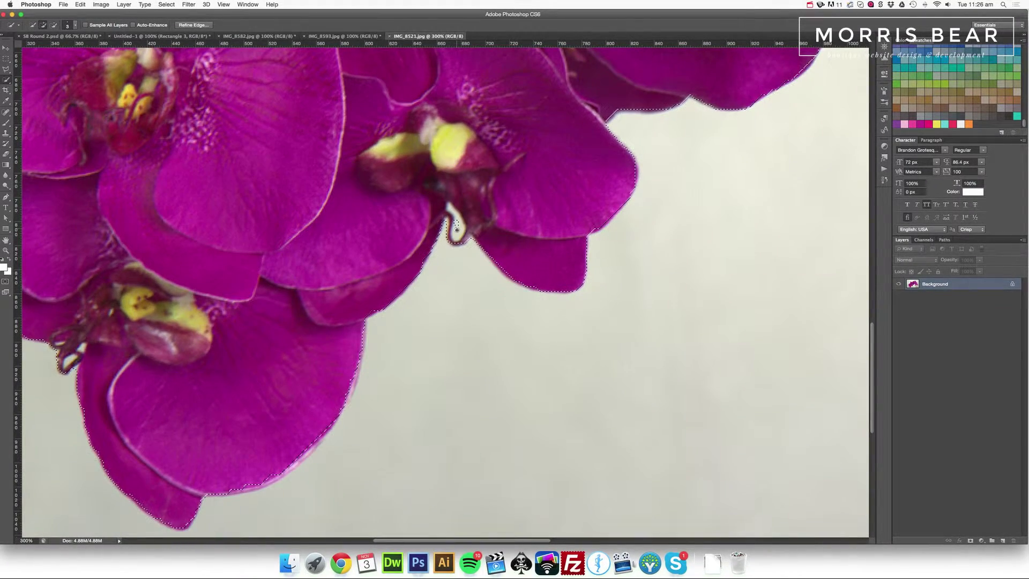
{"action": "left_click", "coordinate": [456, 236]}
{"action": "left_click", "coordinate": [466, 235]}
- Subtract the background gap between the tall petal and the bud
{"action": "scroll", "coordinate": [500, 236], "scroll_direction": "up", "scroll_amount": 10}
{"action": "scroll", "coordinate": [500, 236], "scroll_direction": "right", "scroll_amount": 4}
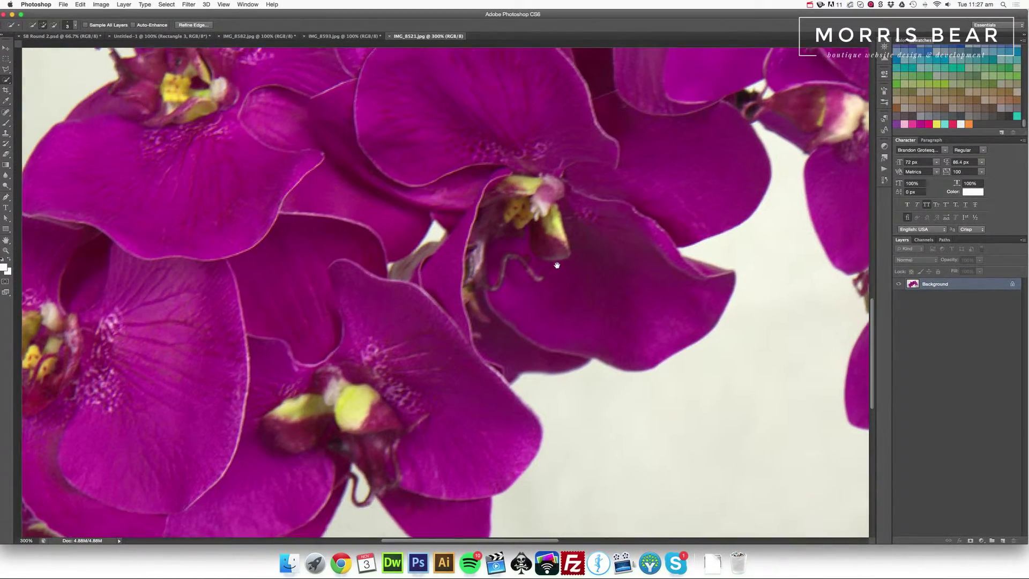
{"action": "scroll", "coordinate": [619, 272], "scroll_direction": "up", "scroll_amount": 10}
{"action": "scroll", "coordinate": [619, 272], "scroll_direction": "right", "scroll_amount": 3}
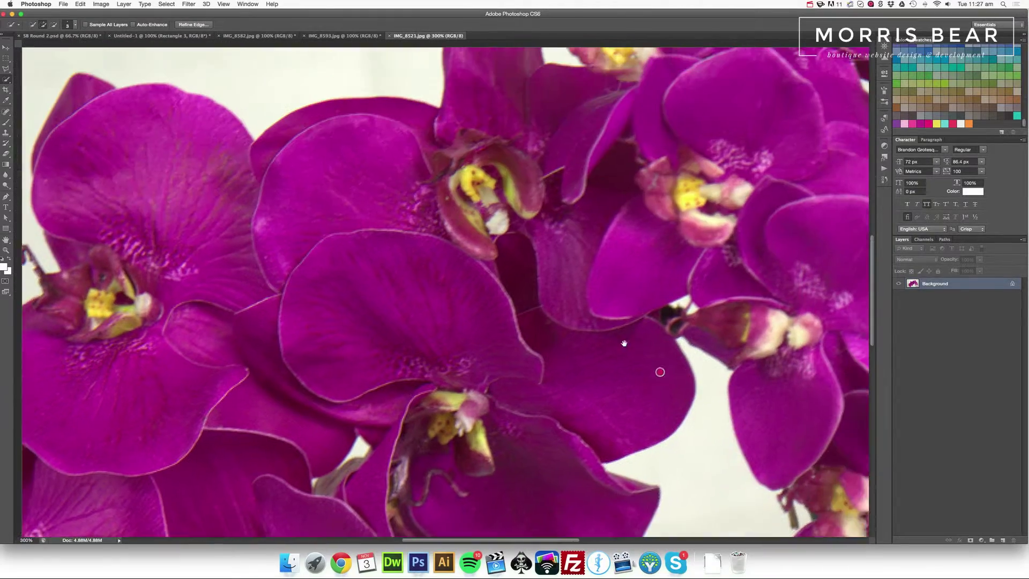
{"action": "scroll", "coordinate": [619, 273], "scroll_direction": "up", "scroll_amount": 7}
{"action": "scroll", "coordinate": [619, 272], "scroll_direction": "right", "scroll_amount": 2}
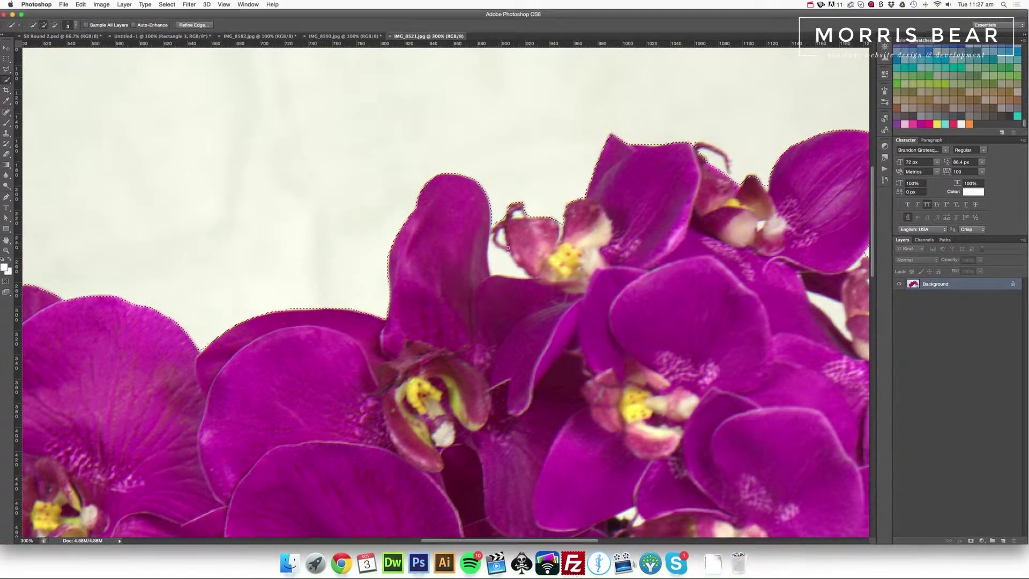
{"action": "left_click", "coordinate": [505, 267], "text": "alt"}
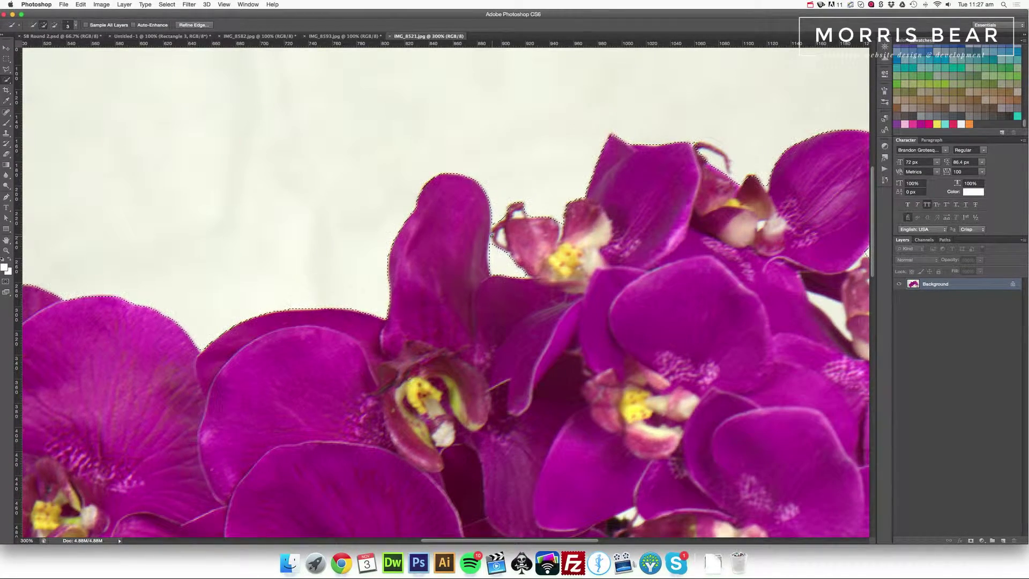
- At 500% with a 1 px brush, subtract the tiny white gaps around the upper bud
{"action": "key", "text": "super+h"}
{"action": "key", "text": "super+equal"}
{"action": "key", "text": "super+equal"}
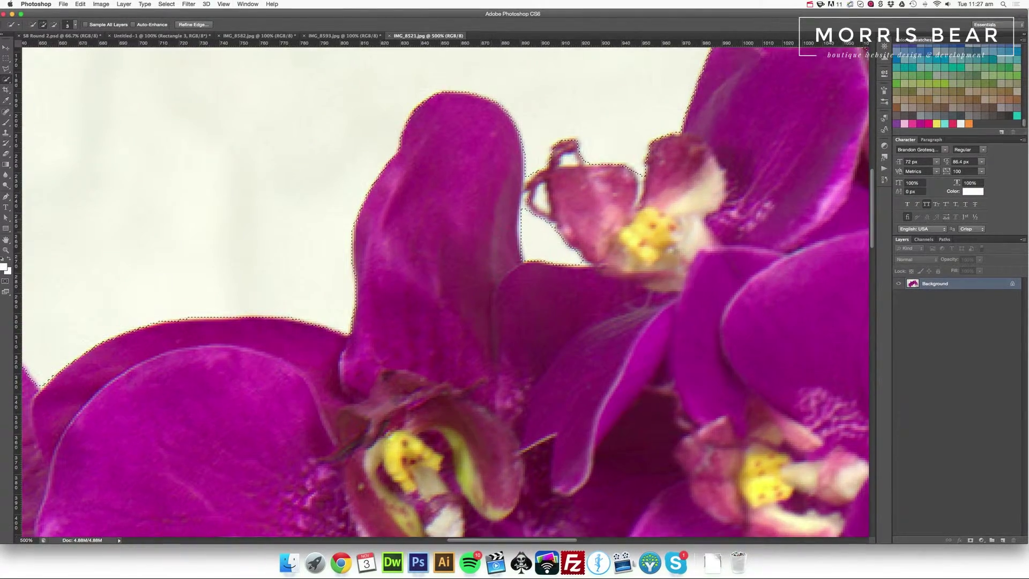
{"action": "left_click", "coordinate": [70, 25]}
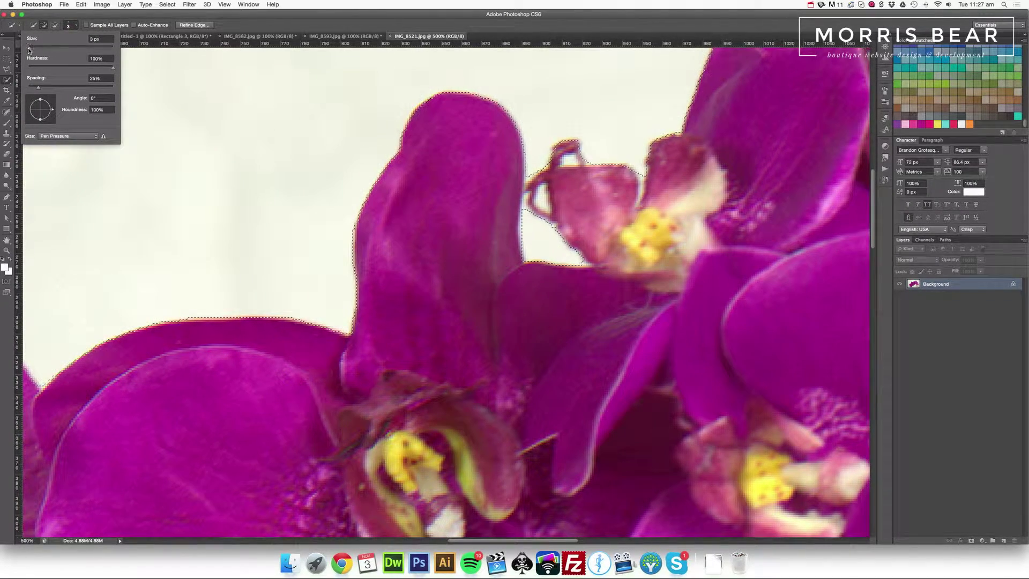
{"action": "left_click_drag", "start_coordinate": [29, 48], "coordinate": [28, 50]}
{"action": "key", "text": "Return"}
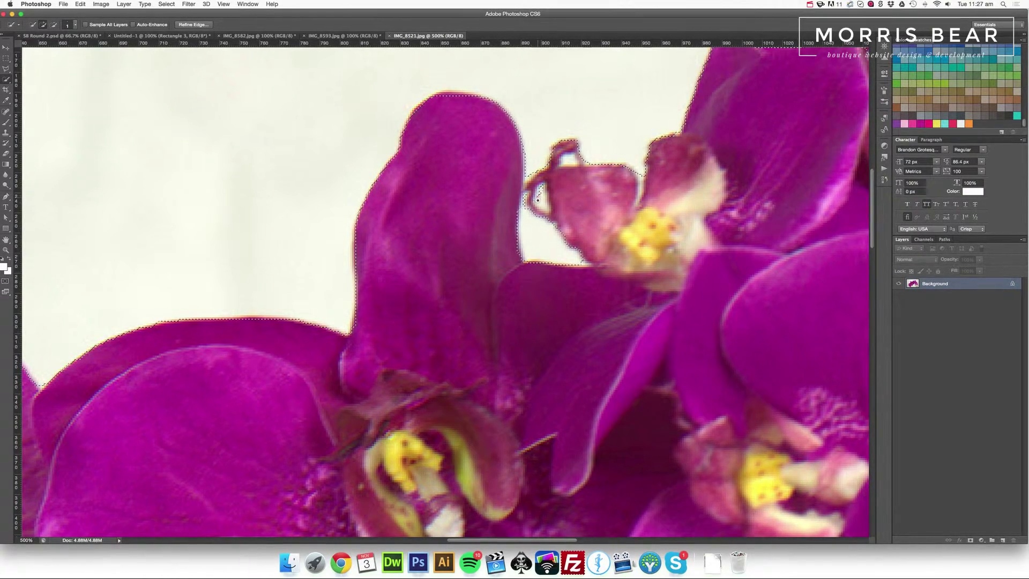
{"action": "mouse_move", "coordinate": [541, 188]}
{"action": "left_mouse_down"}
{"action": "mouse_move", "coordinate": [547, 208]}
{"action": "mouse_move", "coordinate": [543, 190]}
{"action": "left_mouse_up"}
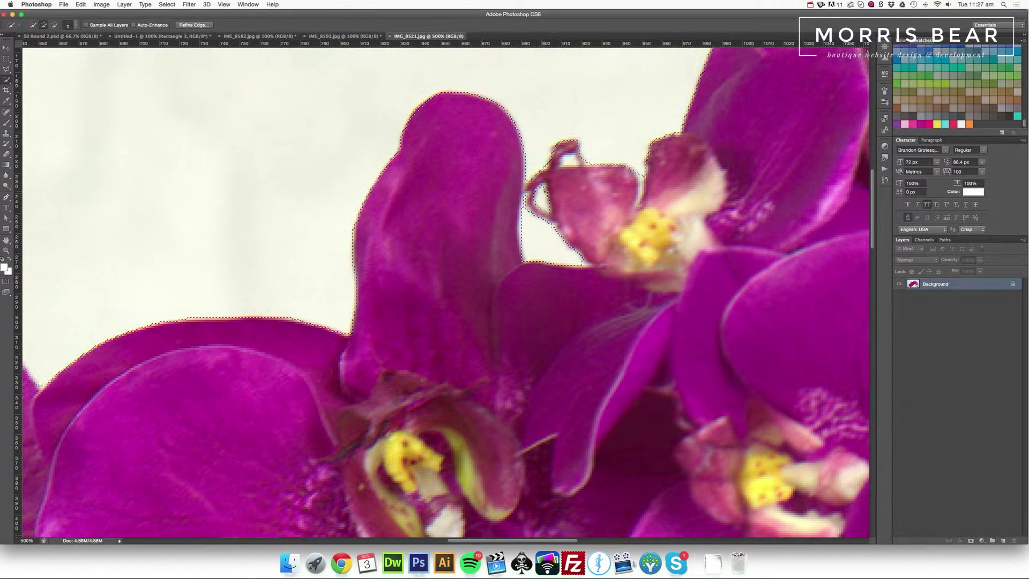
{"action": "left_click", "coordinate": [566, 159]}
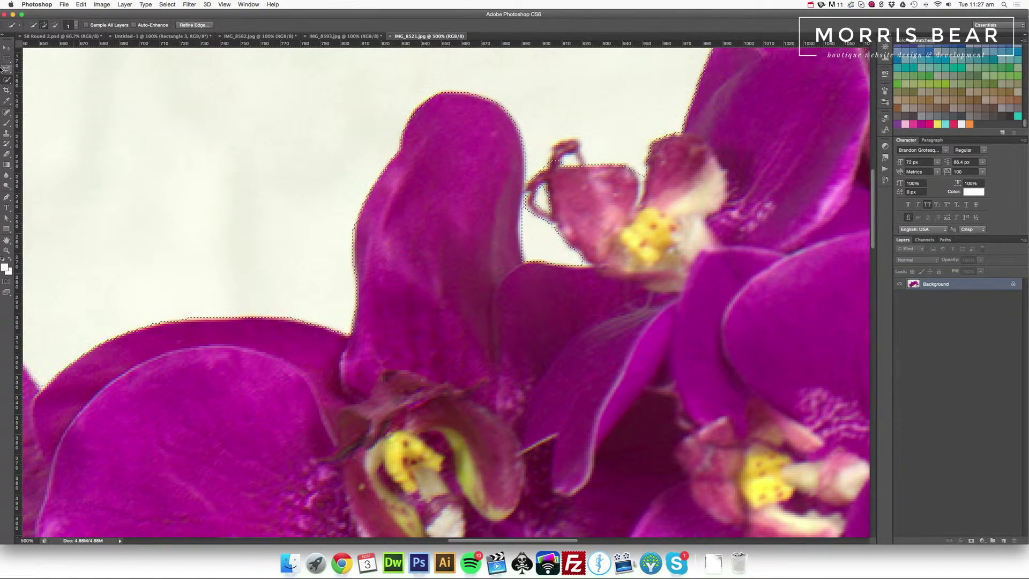
- View the photo at 100% and add a new empty Layer 1 above Background
{"action": "key", "text": "v"}
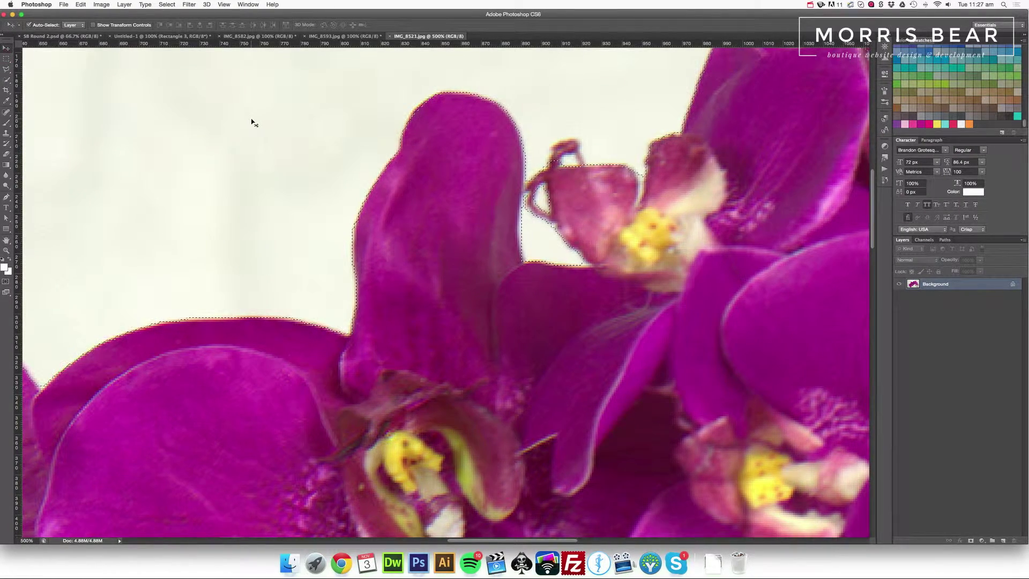
{"action": "key", "text": "super+h"}
{"action": "key", "text": "super+0"}
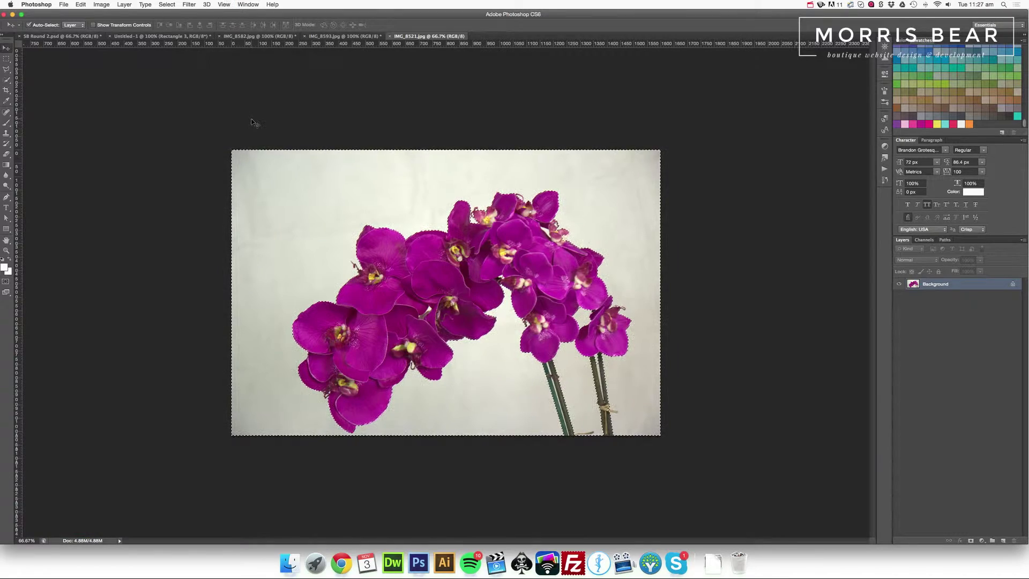
{"action": "key", "text": "super+1"}
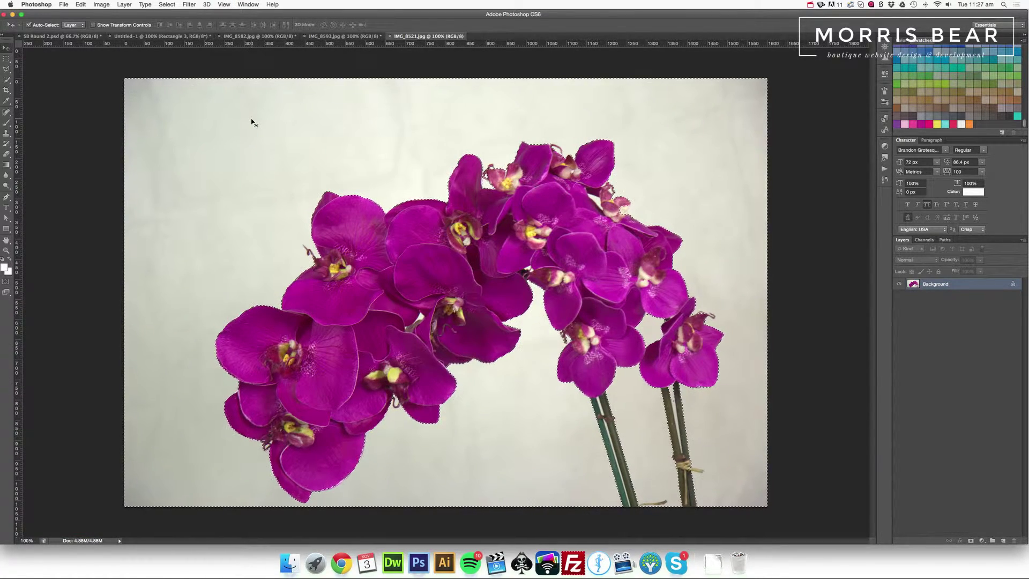
{"action": "left_click", "coordinate": [1003, 540]}
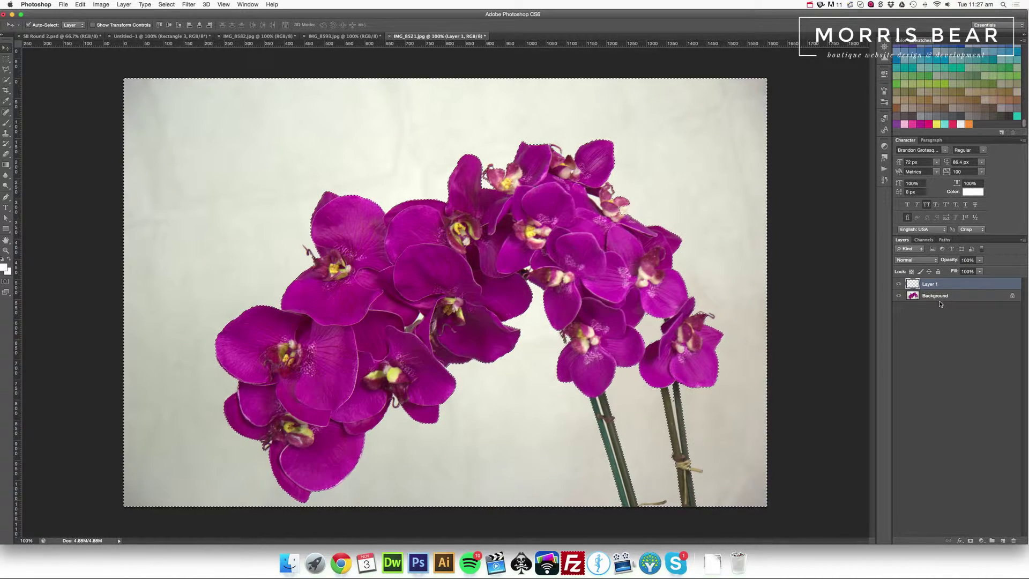
- Try copying the selection, switch between Background and Layer 1, then deselect
{"action": "key", "text": "super+c"}
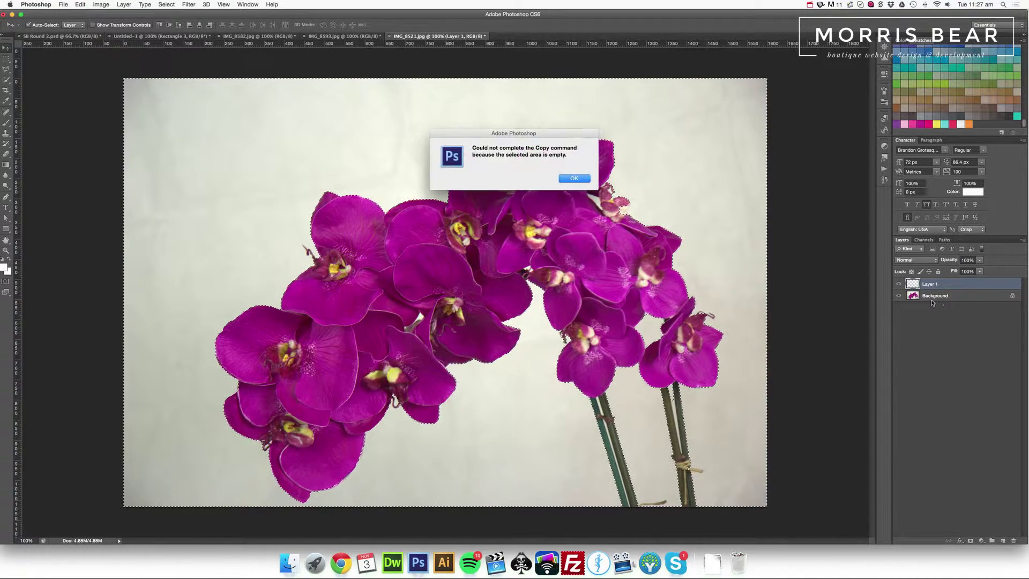
{"action": "key", "text": "Return"}
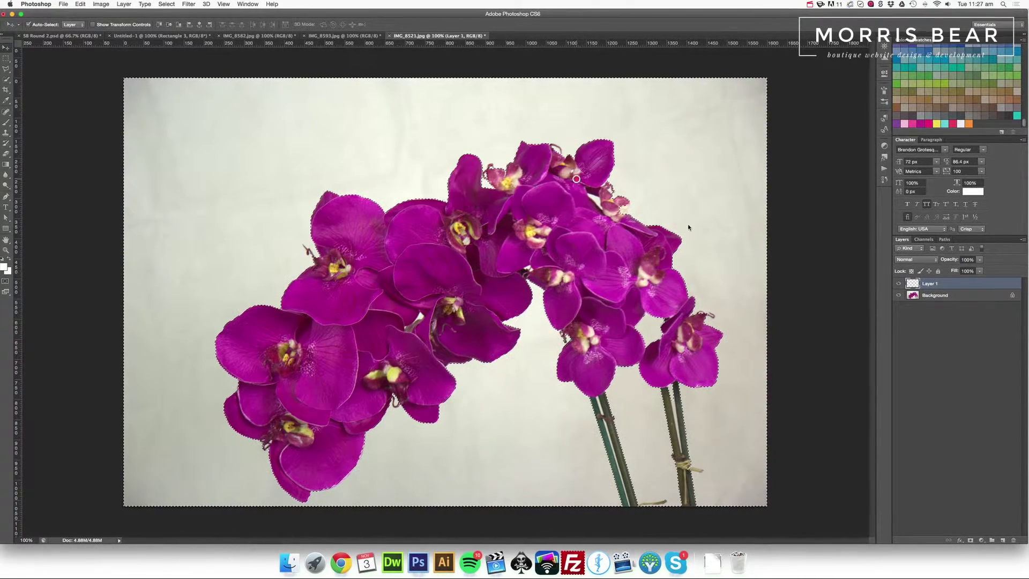
{"action": "left_click", "coordinate": [928, 295]}
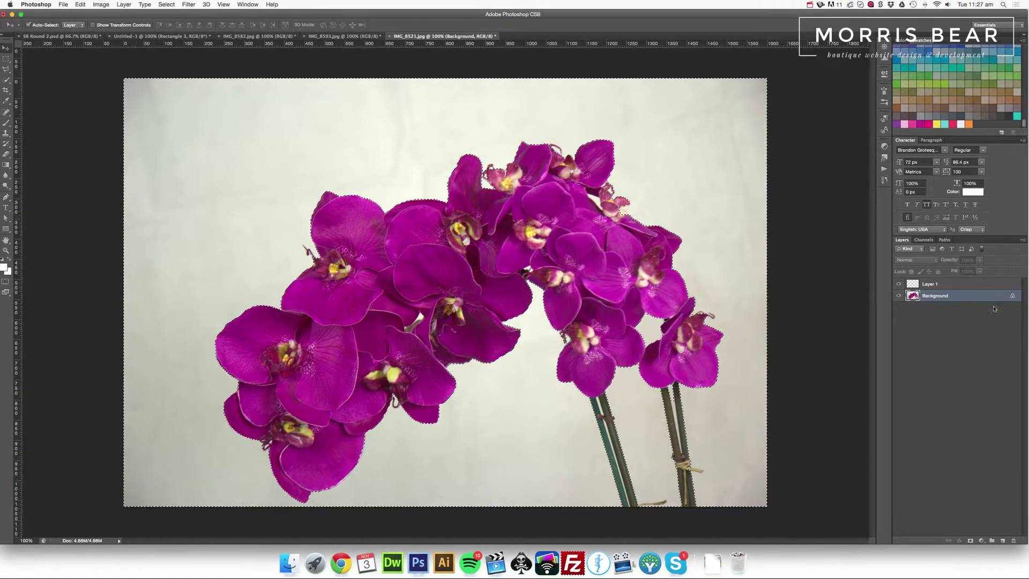
{"action": "left_click", "coordinate": [958, 289]}
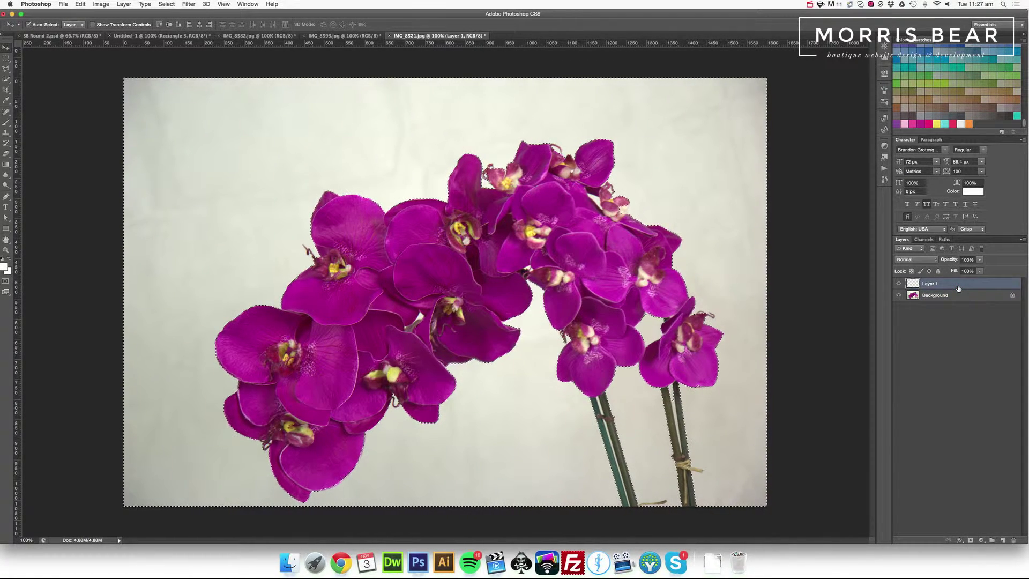
{"action": "key", "text": "super+d"}
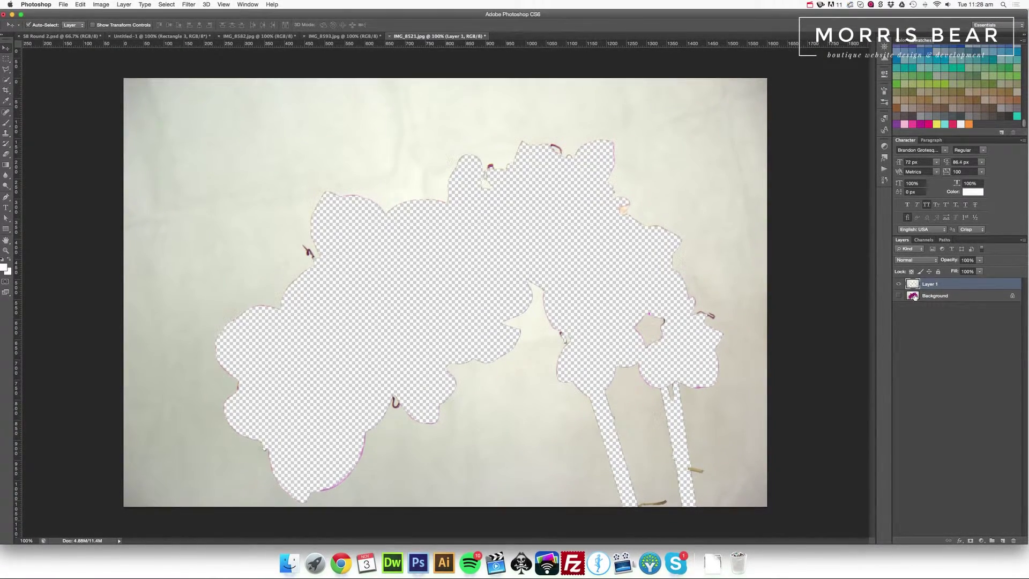
- Show the Background layer again and load Layer 1's orchid cutout as a selection
{"action": "left_click", "coordinate": [898, 295]}
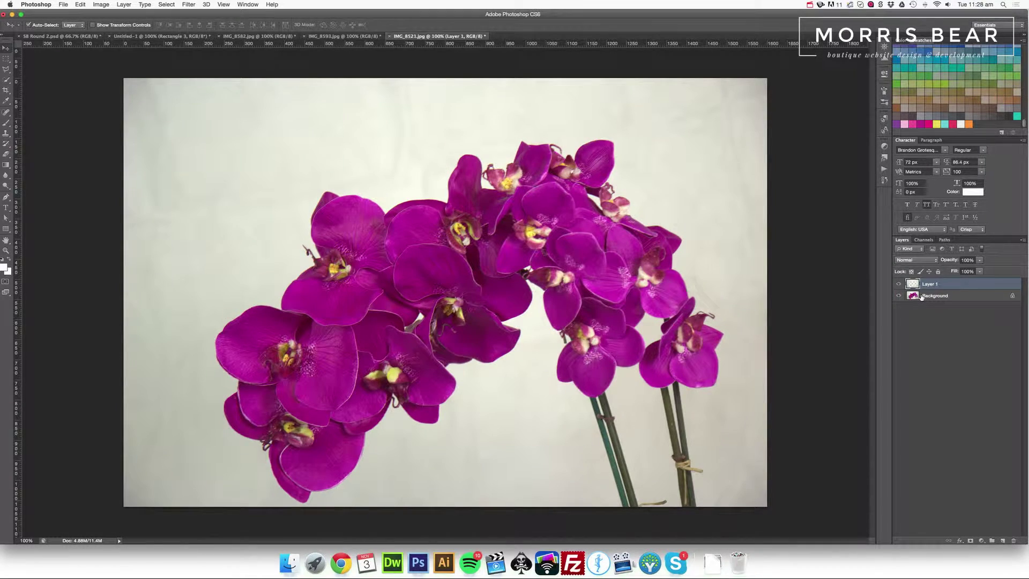
{"action": "left_click", "coordinate": [912, 284], "text": "super"}
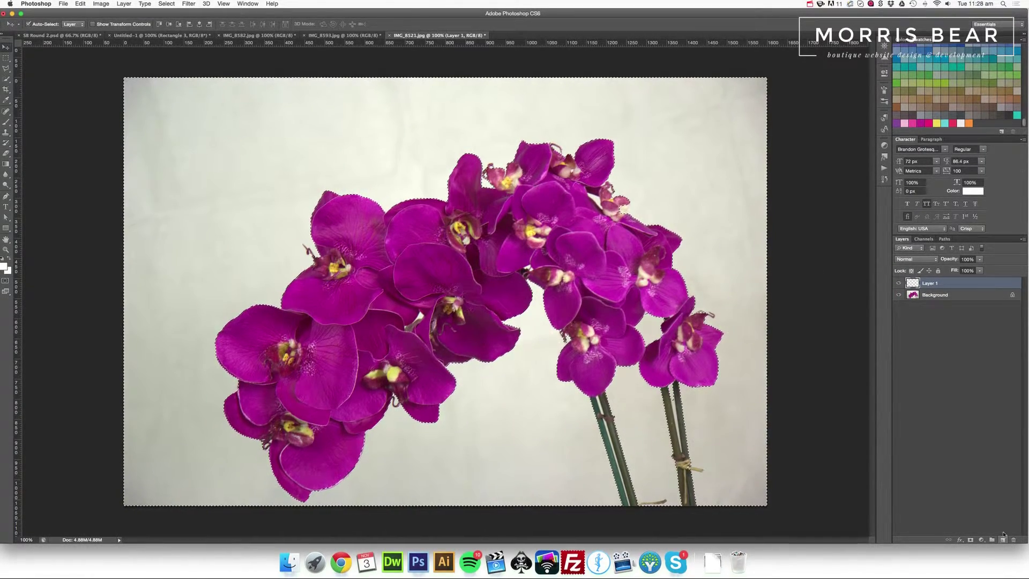
- Invert the selection so only the orchid is selected
{"action": "left_click", "coordinate": [124, 4]}
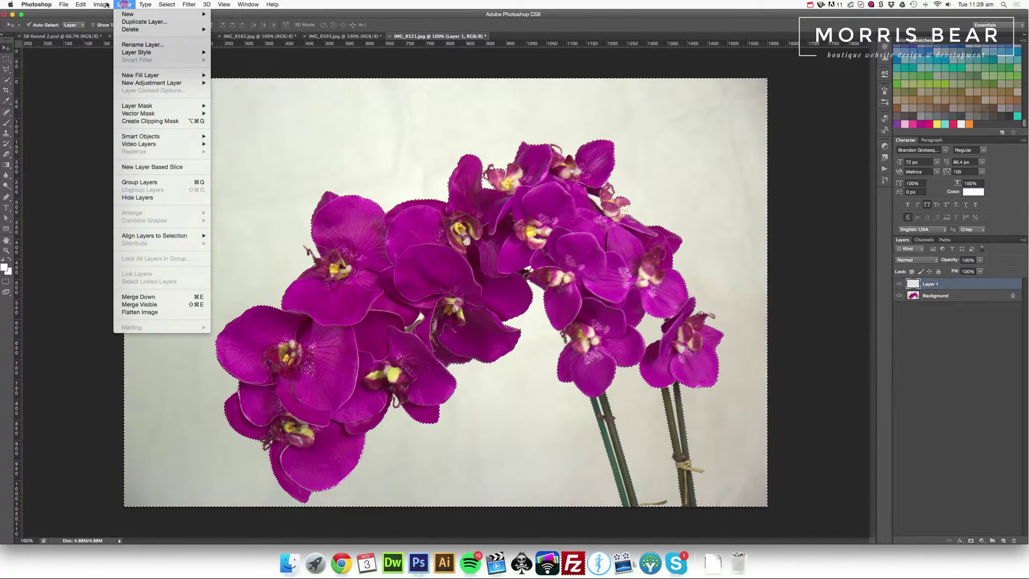
{"action": "mouse_move", "coordinate": [166, 4]}
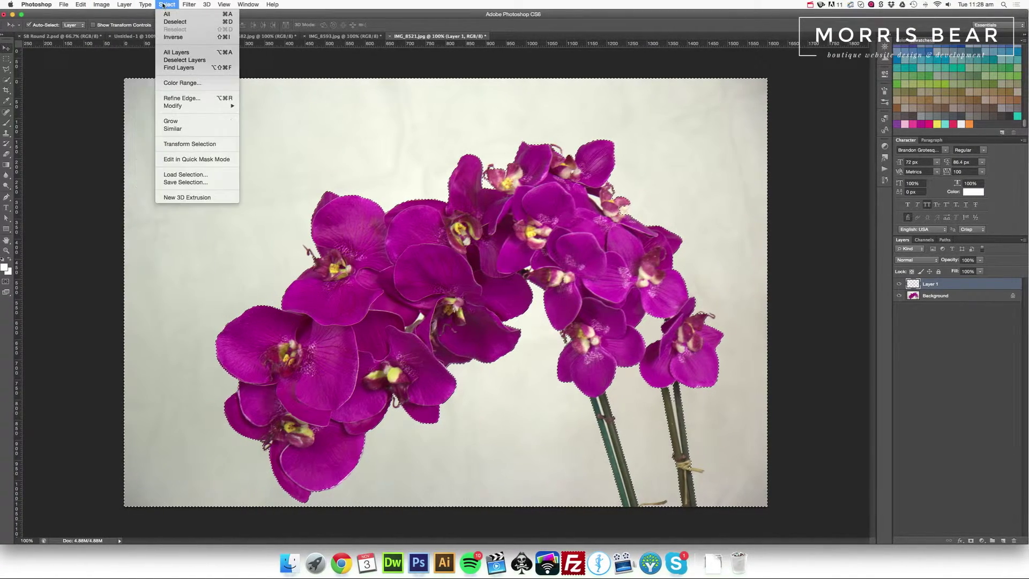
{"action": "left_click", "coordinate": [174, 38]}
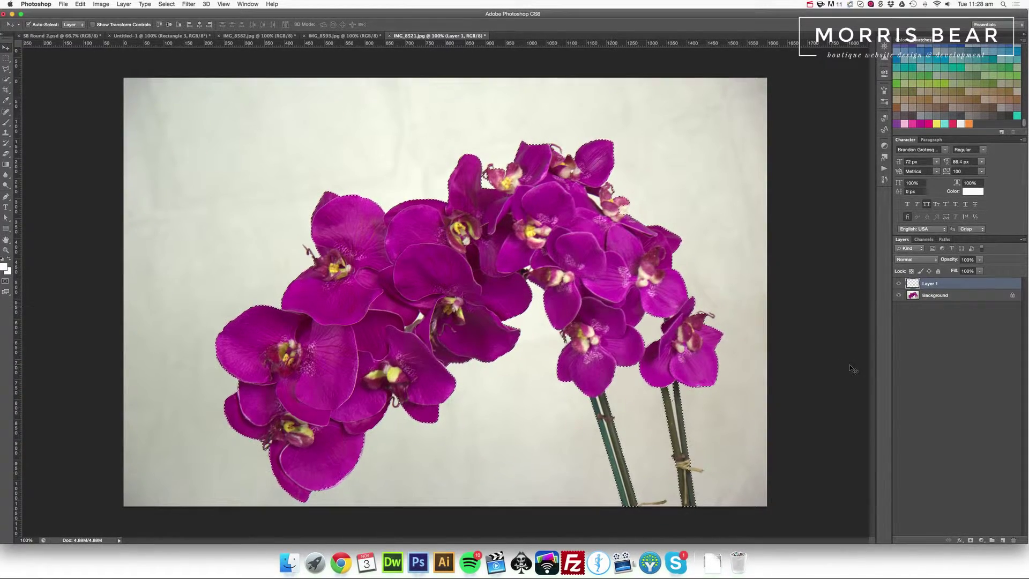
{"action": "key", "text": "super+c"}
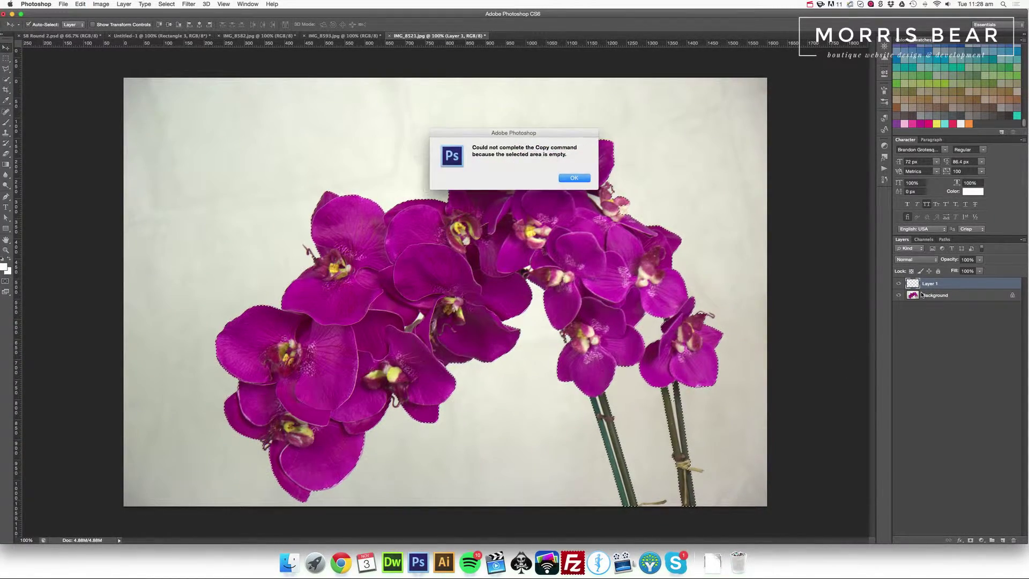
{"action": "key", "text": "Return"}
- Copy the orchid from the Background photo, paste it onto Layer 1, and hide the Background
{"action": "left_click", "coordinate": [955, 295]}
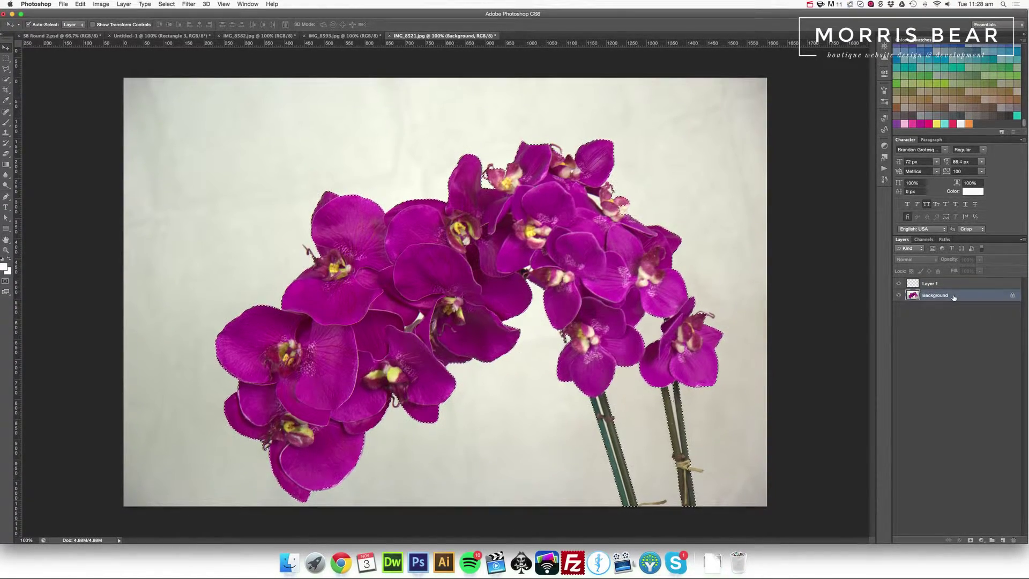
{"action": "key", "text": "super+c"}
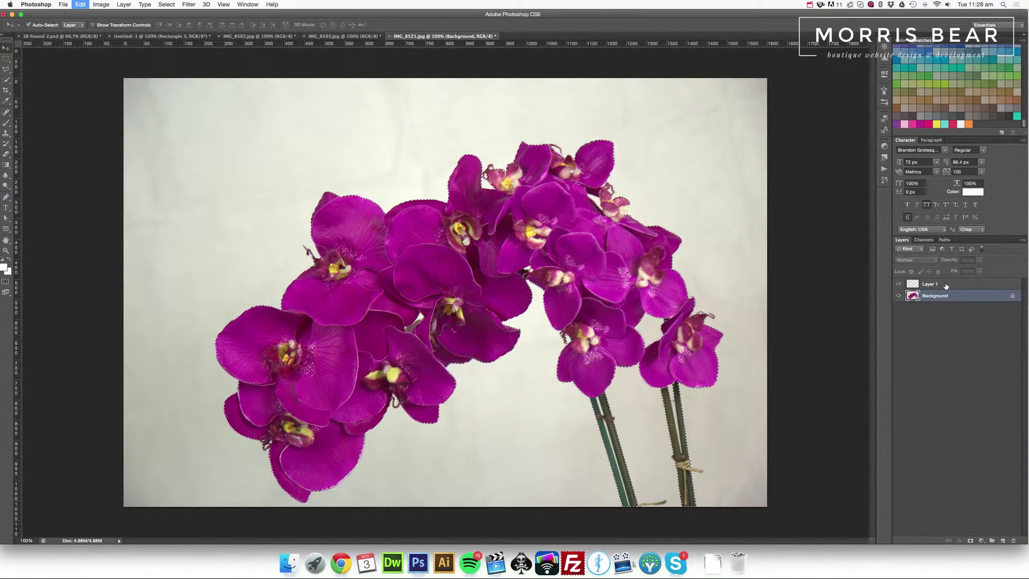
{"action": "left_click", "coordinate": [951, 285]}
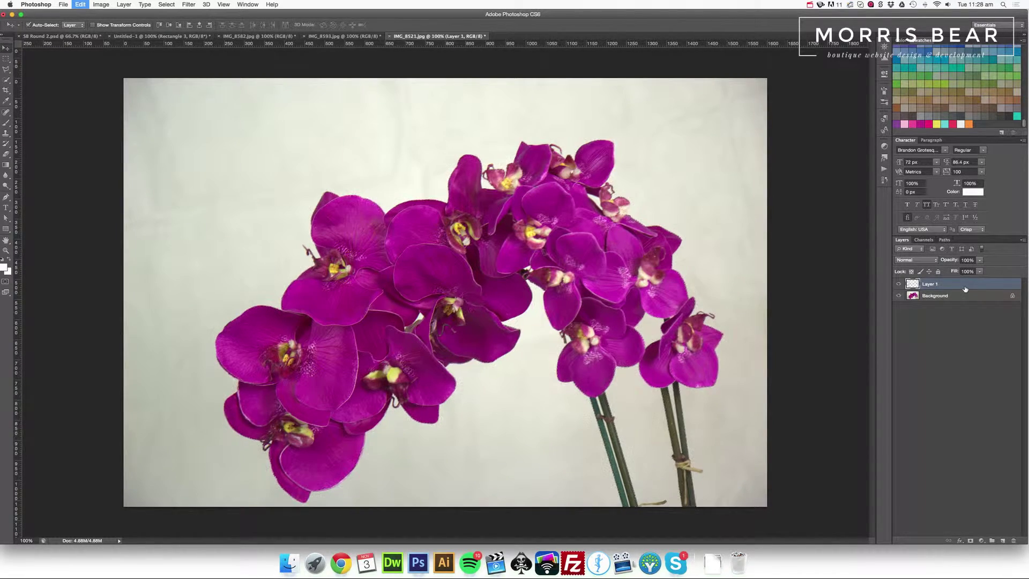
{"action": "key", "text": "super+v"}
{"action": "left_click", "coordinate": [898, 295]}
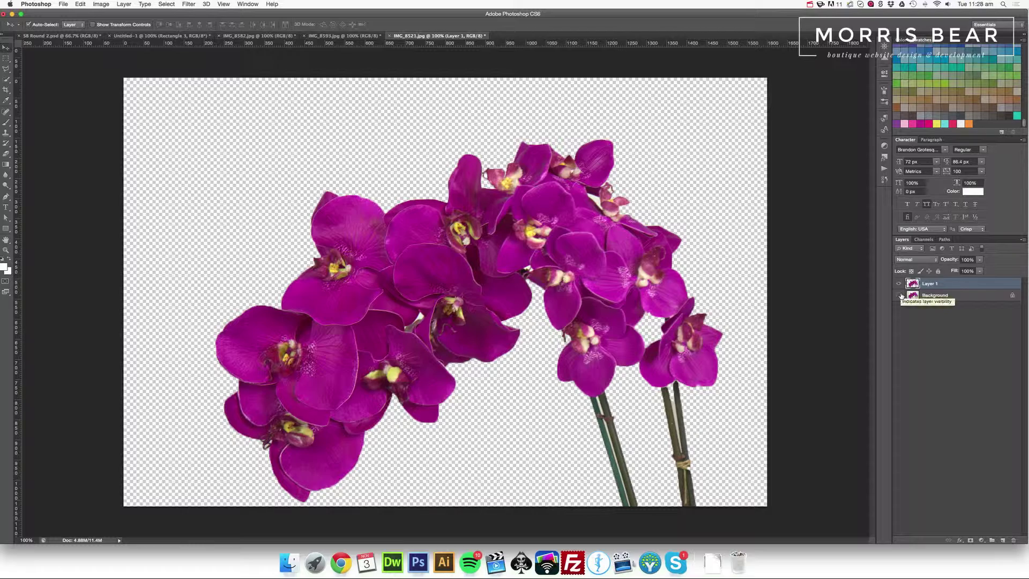
{"action": "left_click", "coordinate": [933, 295]}
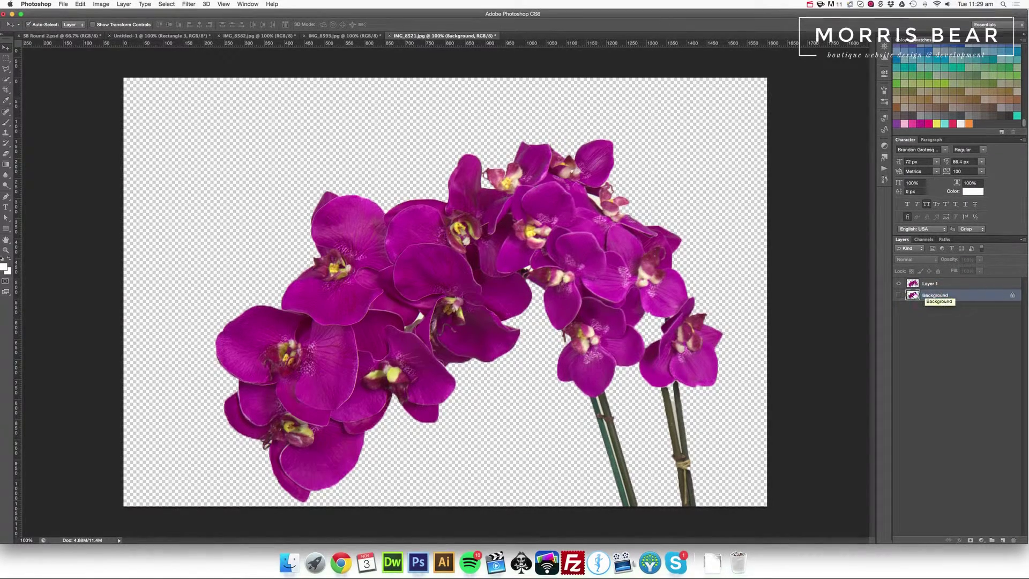
{"action": "left_click", "coordinate": [899, 296]}
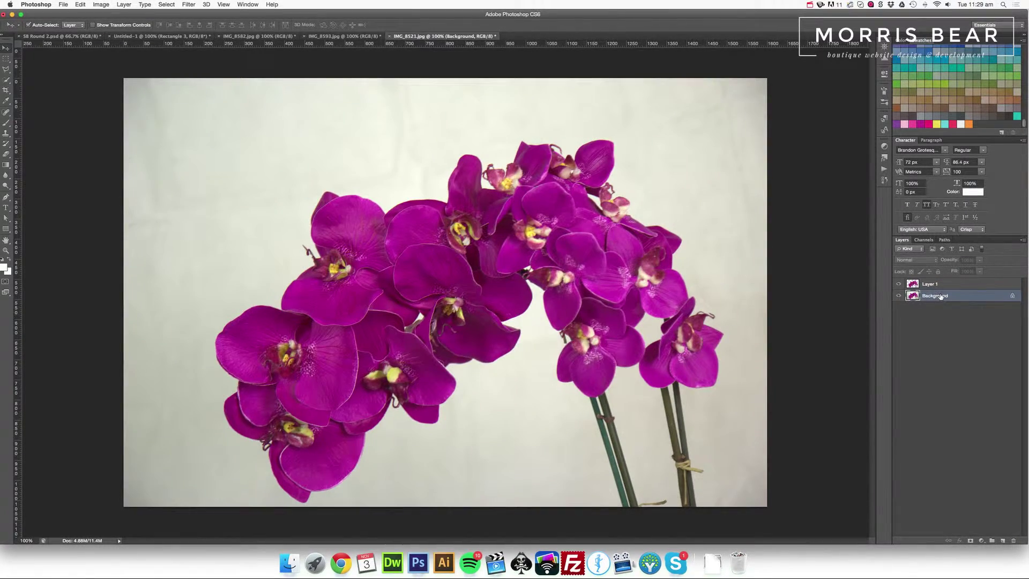
- Add a Brightness/Contrast adjustment layer above the Background
{"action": "left_click", "coordinate": [125, 4]}
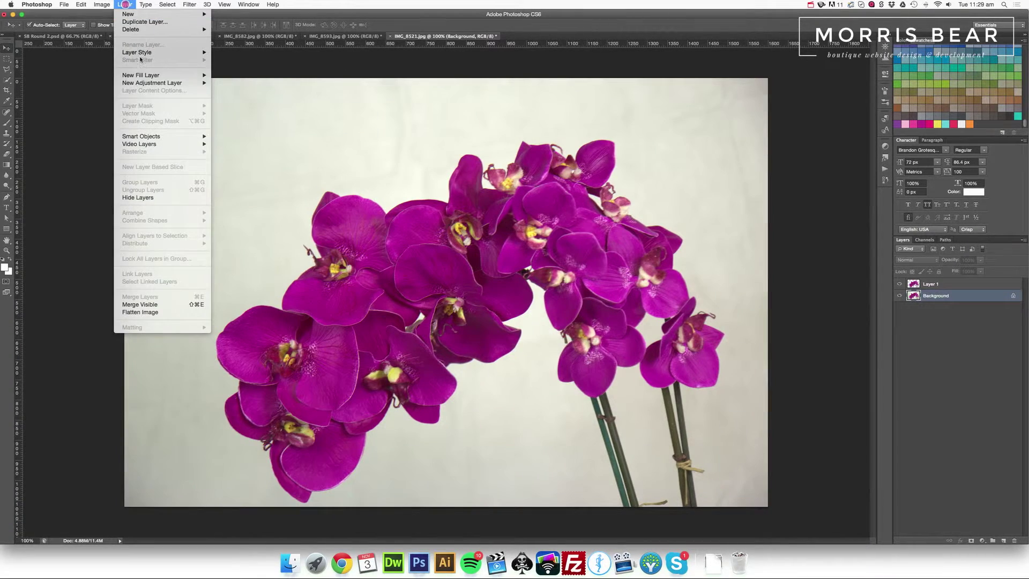
{"action": "mouse_move", "coordinate": [160, 83]}
{"action": "left_click", "coordinate": [225, 83]}
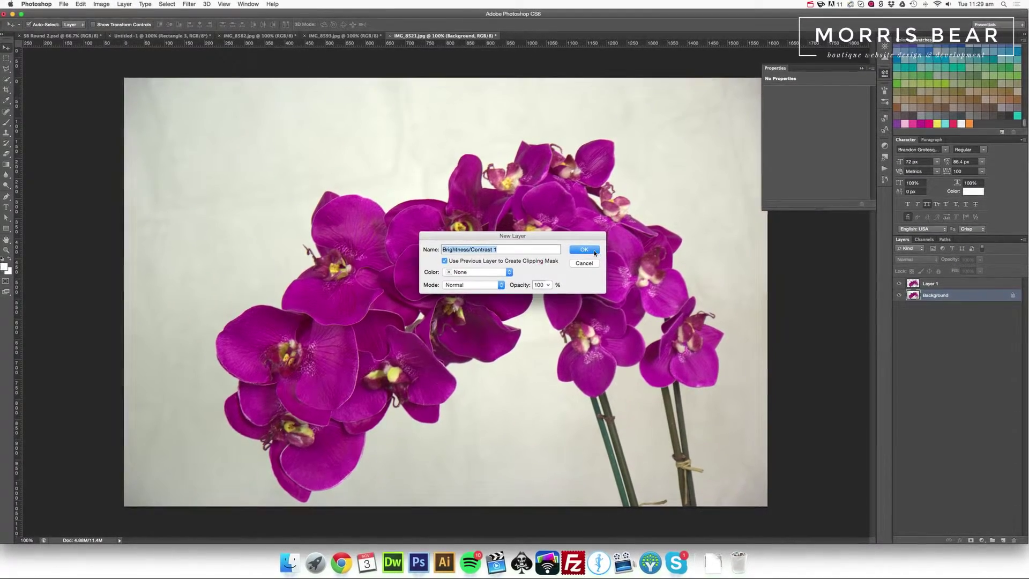
{"action": "left_click", "coordinate": [595, 253]}
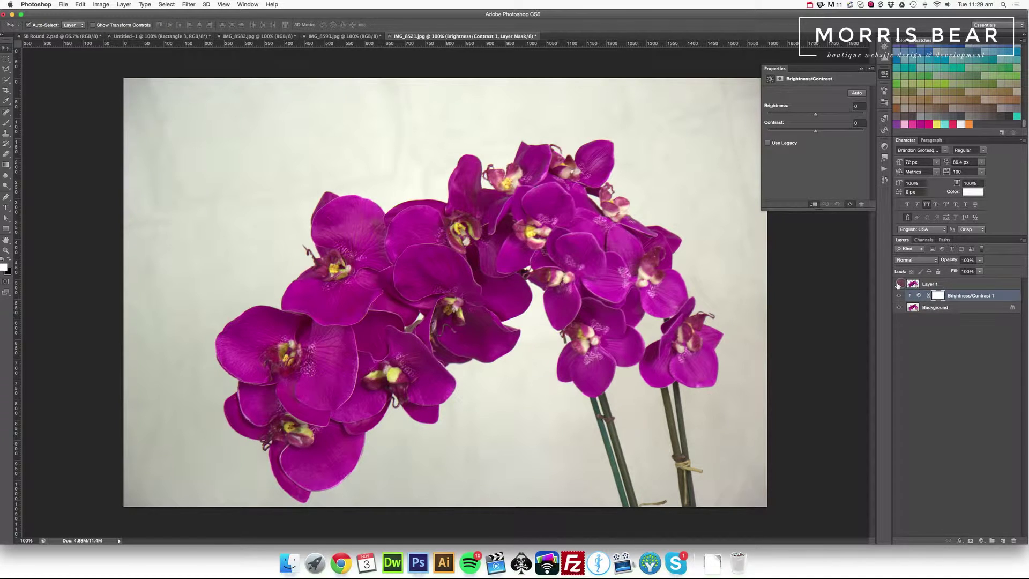
- Raise the adjustment's Brightness to 72, checking the result with Layer 1 hidden, then reselect Layer 1
{"action": "left_click", "coordinate": [897, 284]}
{"action": "left_click_drag", "start_coordinate": [816, 116], "coordinate": [829, 117]}
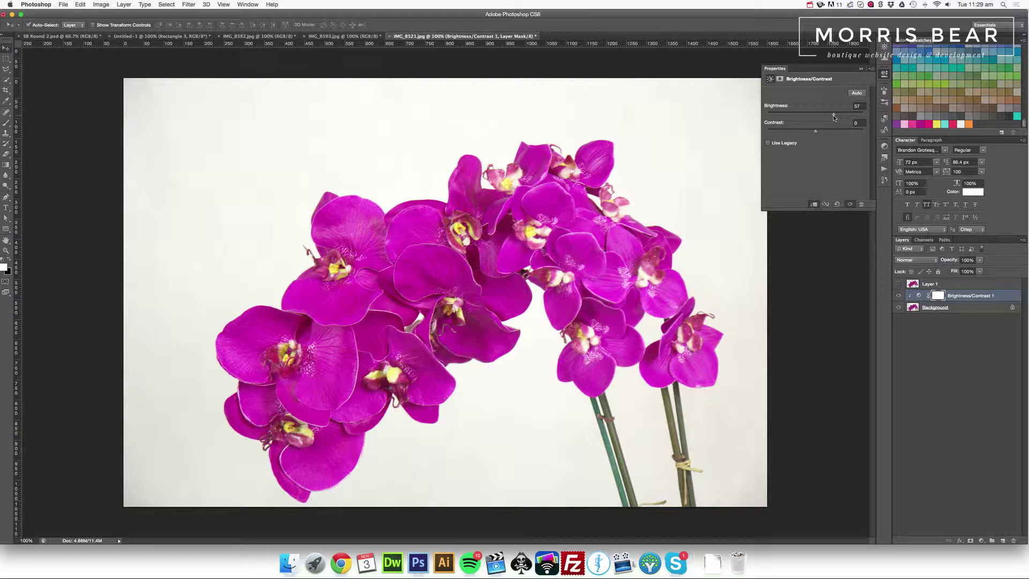
{"action": "left_click_drag", "start_coordinate": [834, 115], "coordinate": [838, 117]}
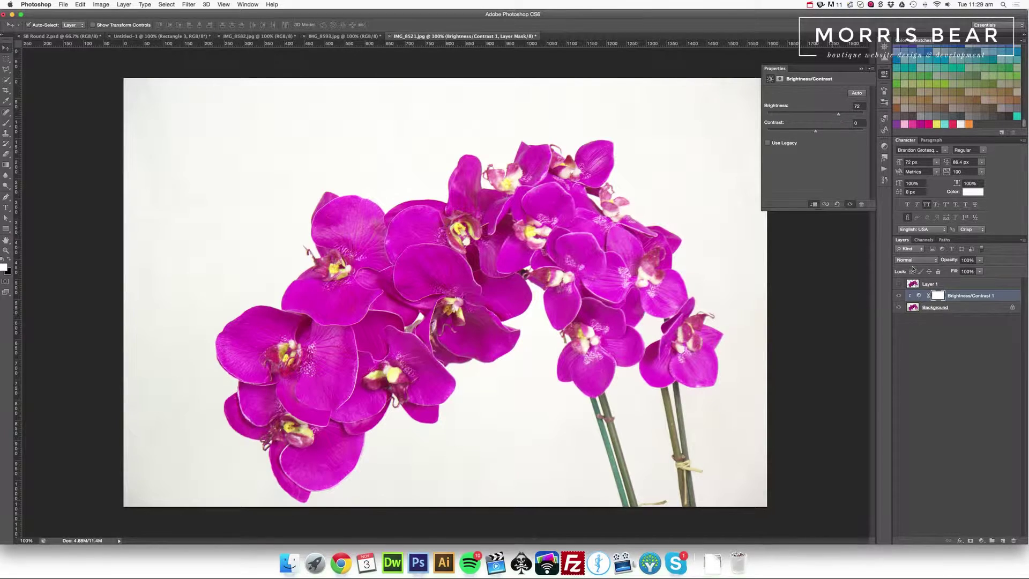
{"action": "left_click", "coordinate": [901, 284]}
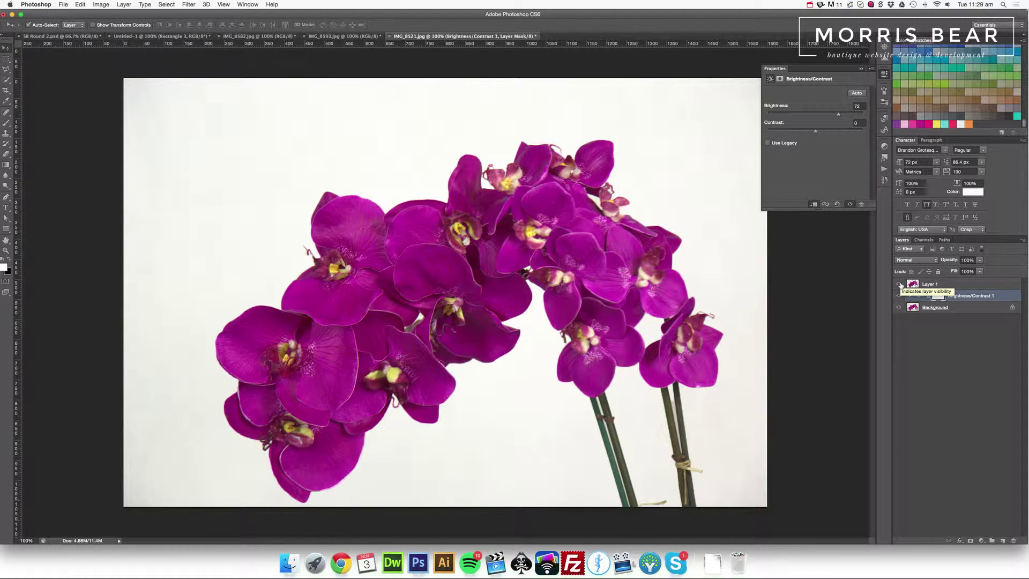
{"action": "left_click", "coordinate": [963, 284]}
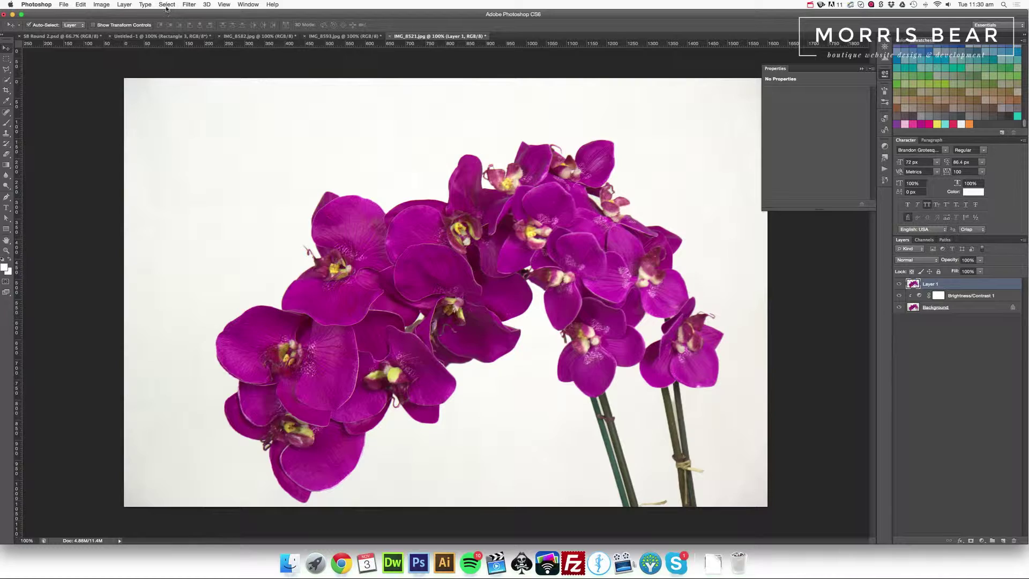
- Hide the Brightness/Contrast 1 and Background layers so the orchid sits on transparency
{"action": "left_click", "coordinate": [898, 295]}
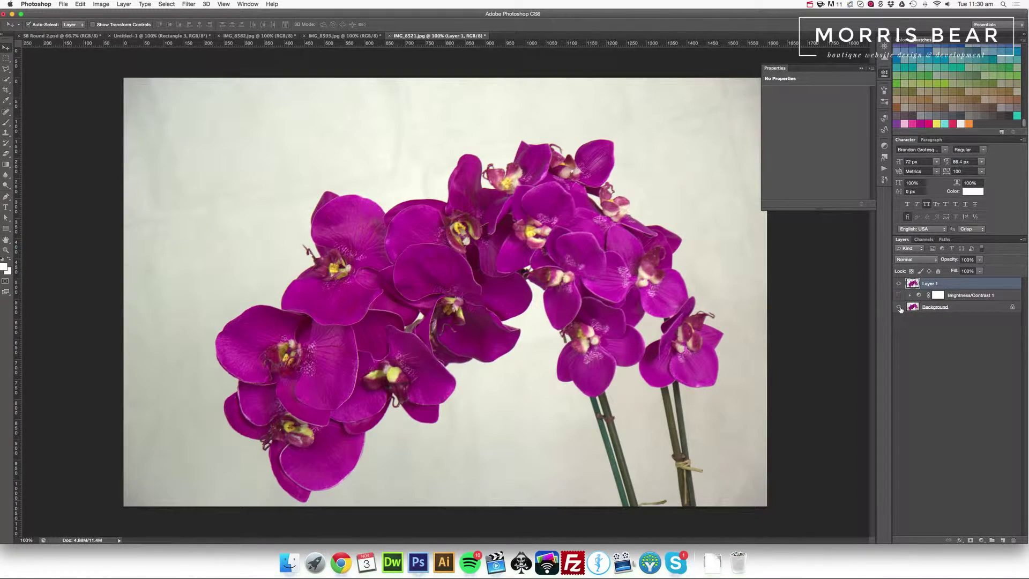
{"action": "left_click", "coordinate": [900, 307]}
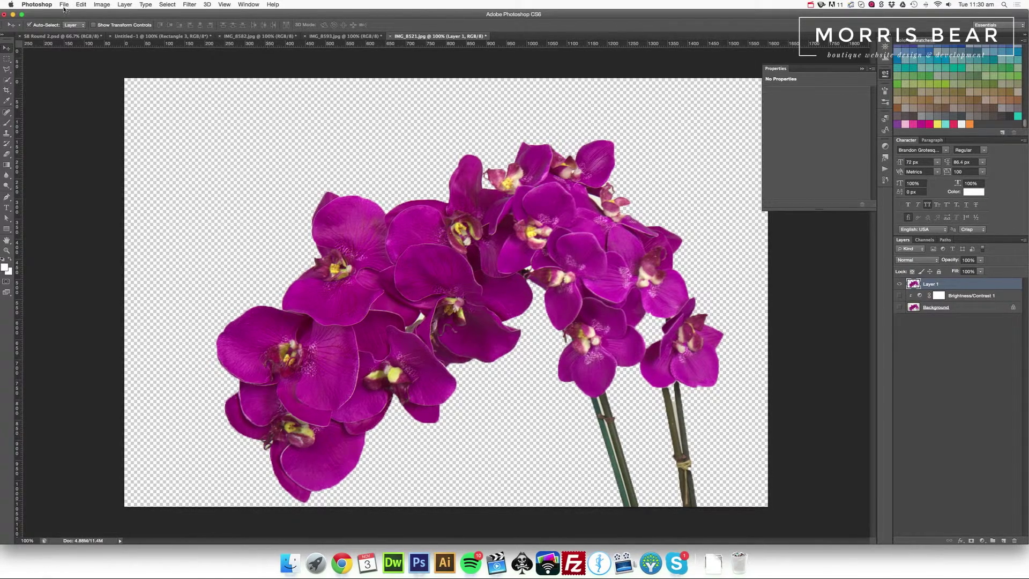
{"action": "left_click", "coordinate": [123, 5]}
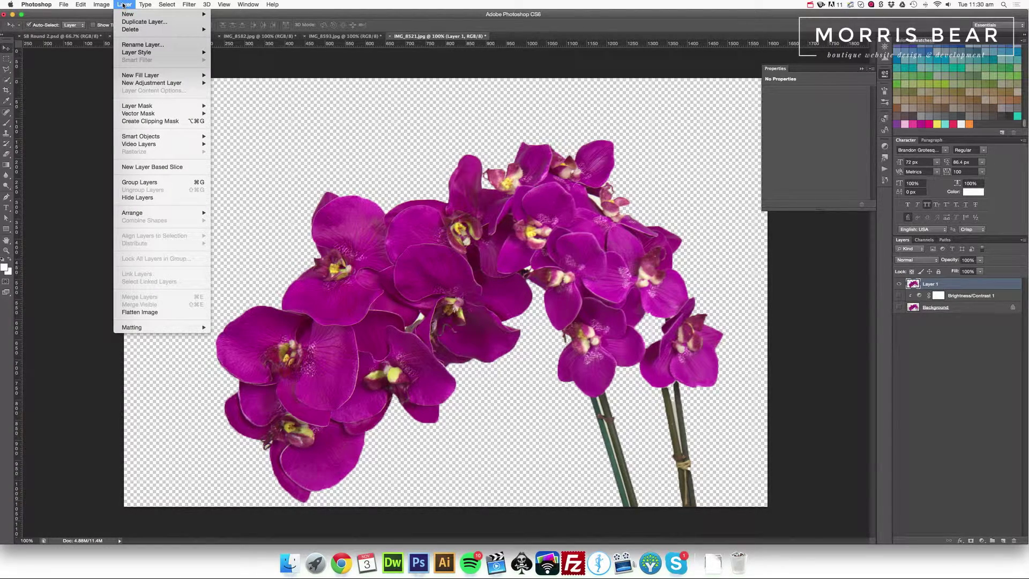
- Add a Solid Color fill layer above Brightness/Contrast 1
{"action": "left_click", "coordinate": [123, 5]}
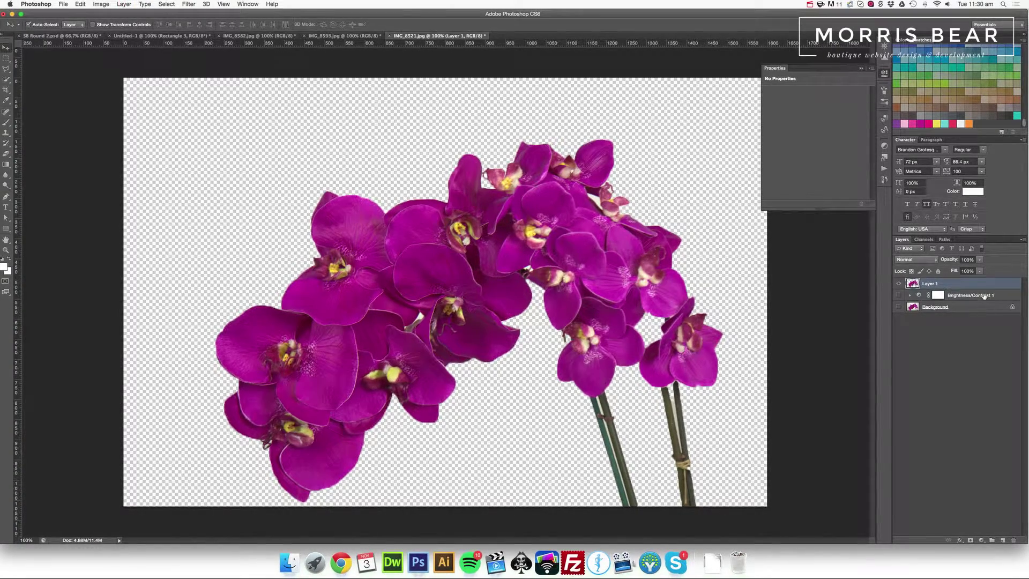
{"action": "left_click", "coordinate": [970, 296]}
{"action": "left_click", "coordinate": [124, 4]}
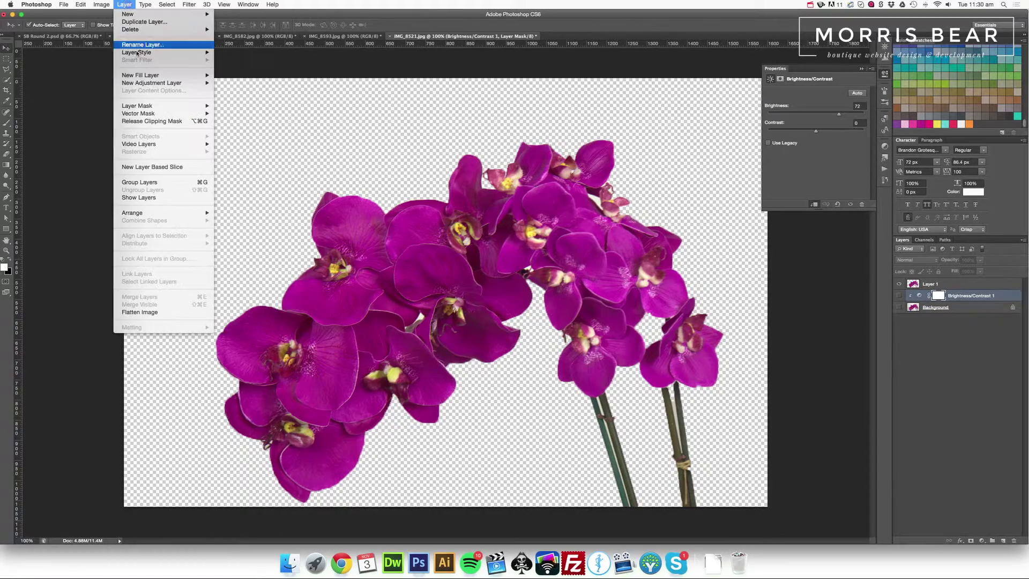
{"action": "mouse_move", "coordinate": [139, 77]}
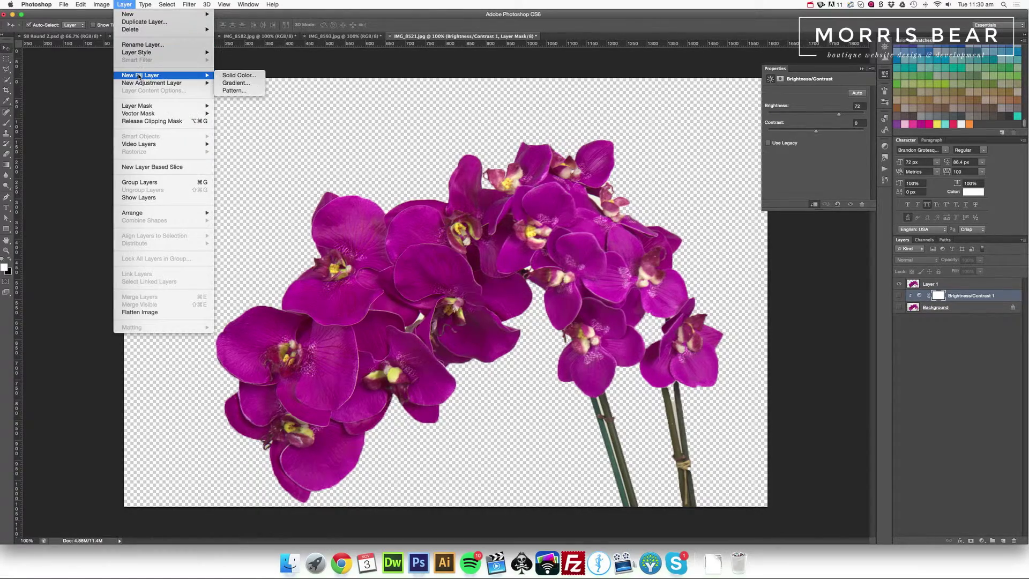
{"action": "left_click", "coordinate": [232, 77]}
{"action": "left_click", "coordinate": [582, 250]}
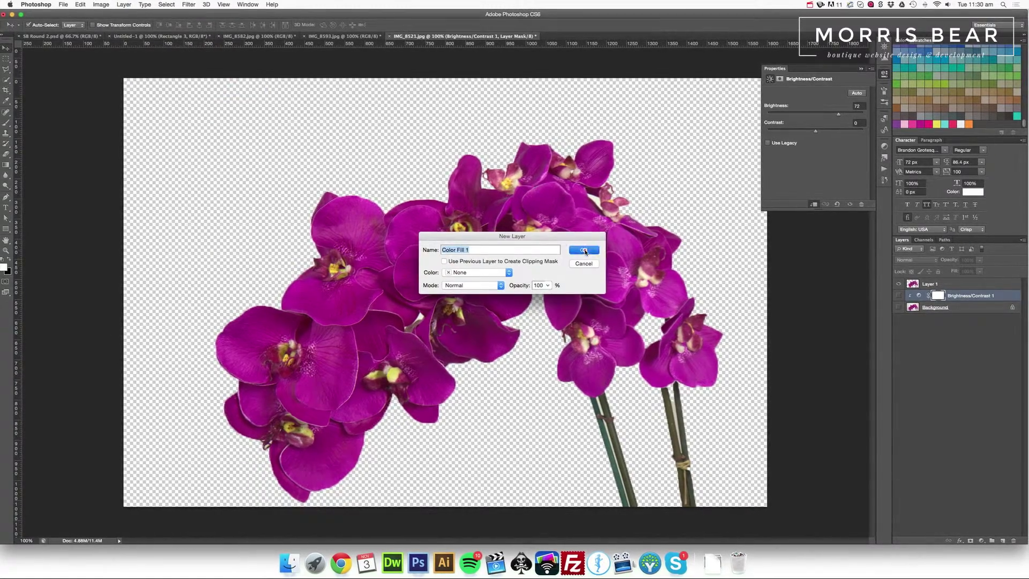
- Set Color Fill 1 to a pale pinkish-grey, then hide that layer
{"action": "left_click", "coordinate": [820, 336]}
{"action": "left_click", "coordinate": [825, 319]}
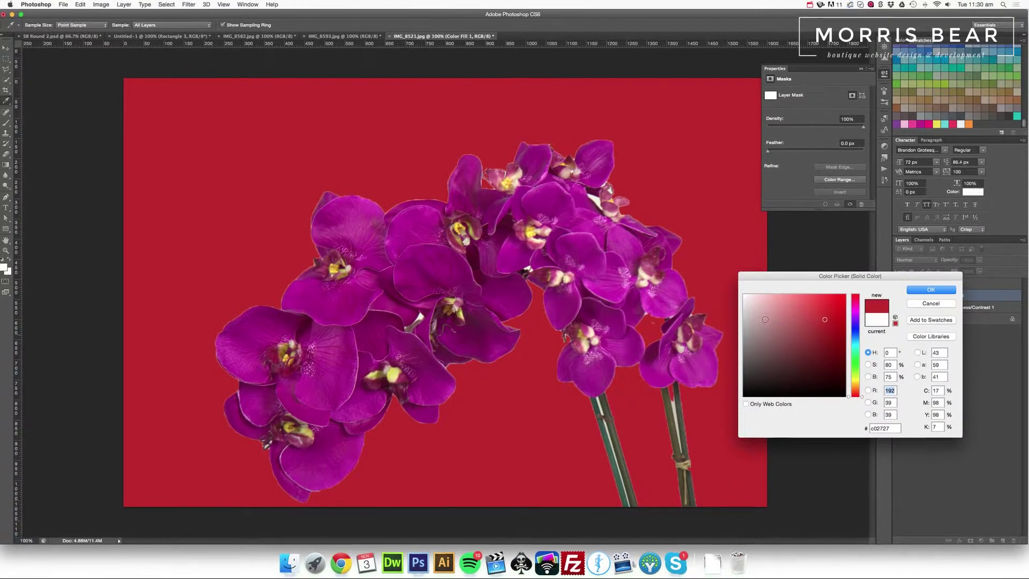
{"action": "left_click_drag", "start_coordinate": [756, 310], "coordinate": [749, 316]}
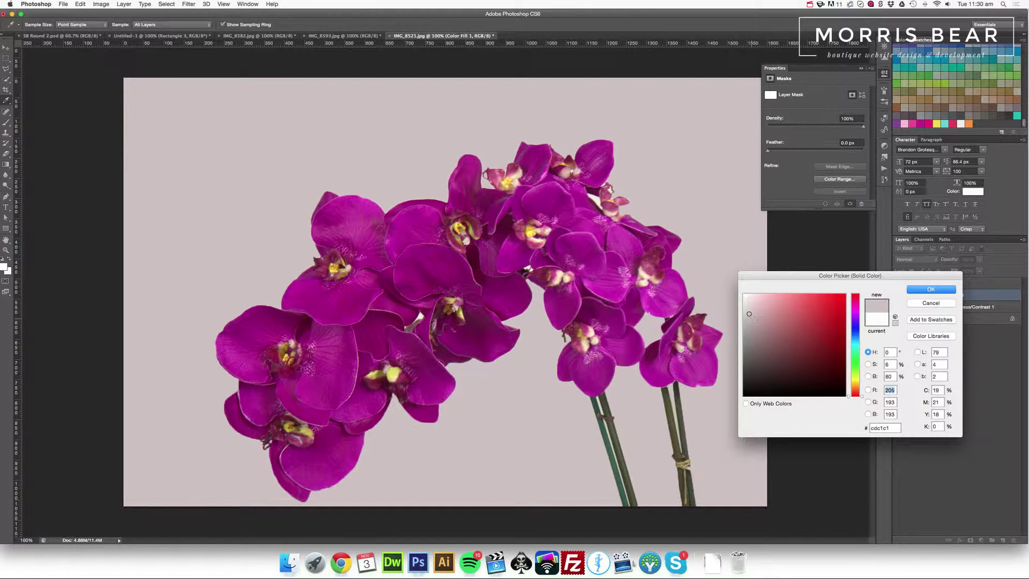
{"action": "left_click", "coordinate": [931, 290]}
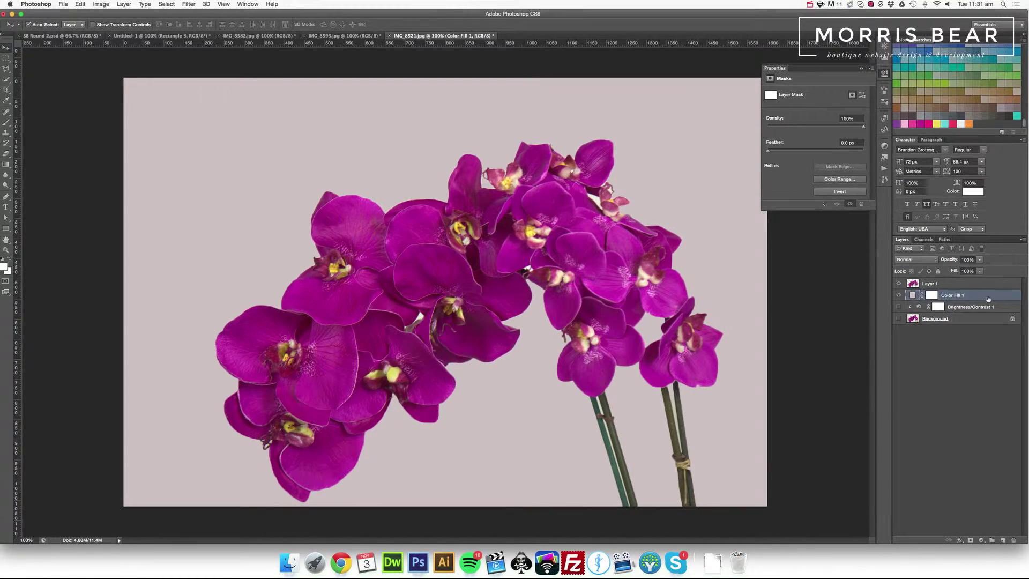
{"action": "left_click", "coordinate": [899, 295]}
- Create a Pattern fill layer and bring up its pattern picker
{"action": "left_click", "coordinate": [122, 4]}
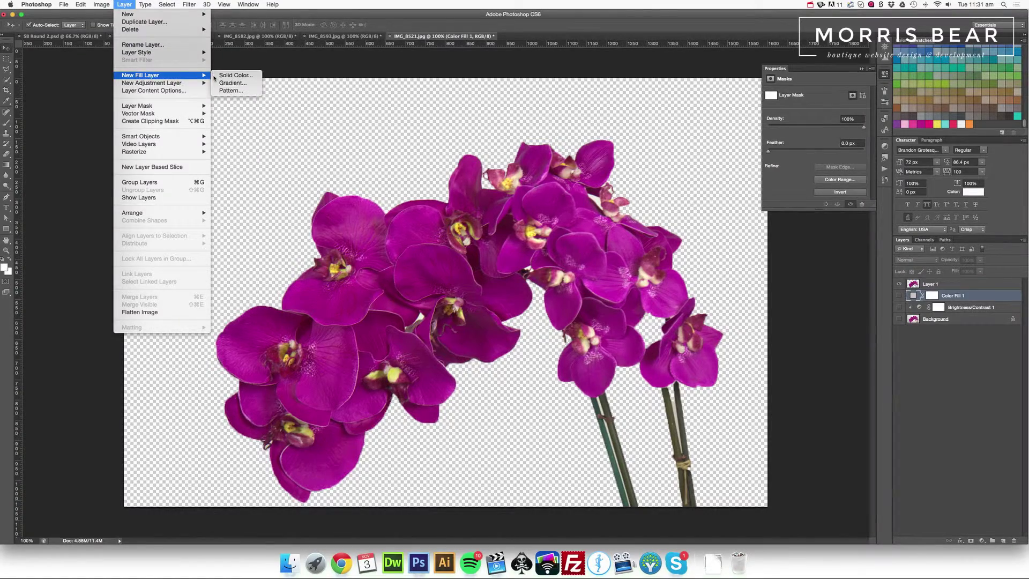
{"action": "left_click", "coordinate": [231, 90]}
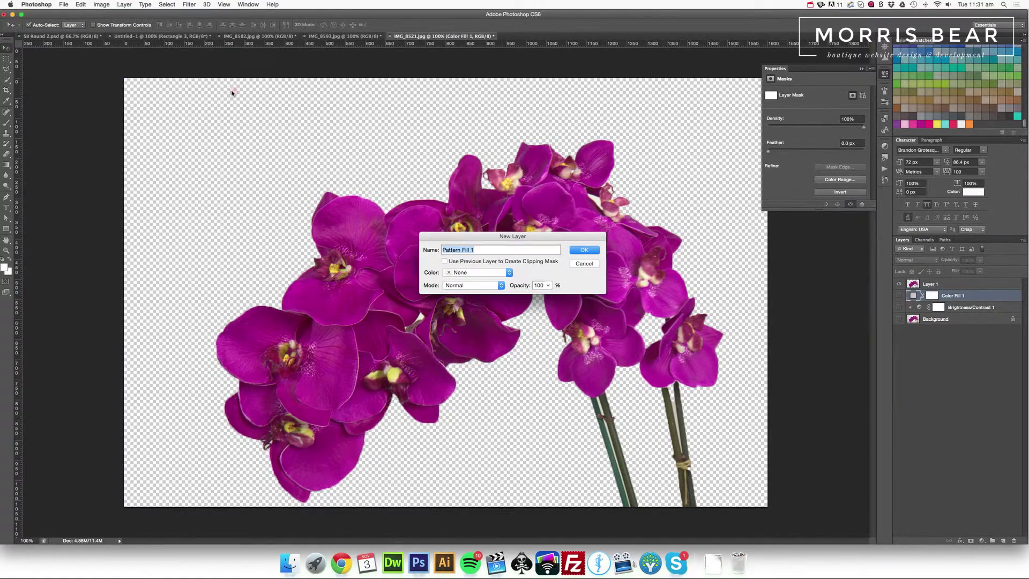
{"action": "left_click", "coordinate": [594, 250]}
{"action": "left_click", "coordinate": [690, 341]}
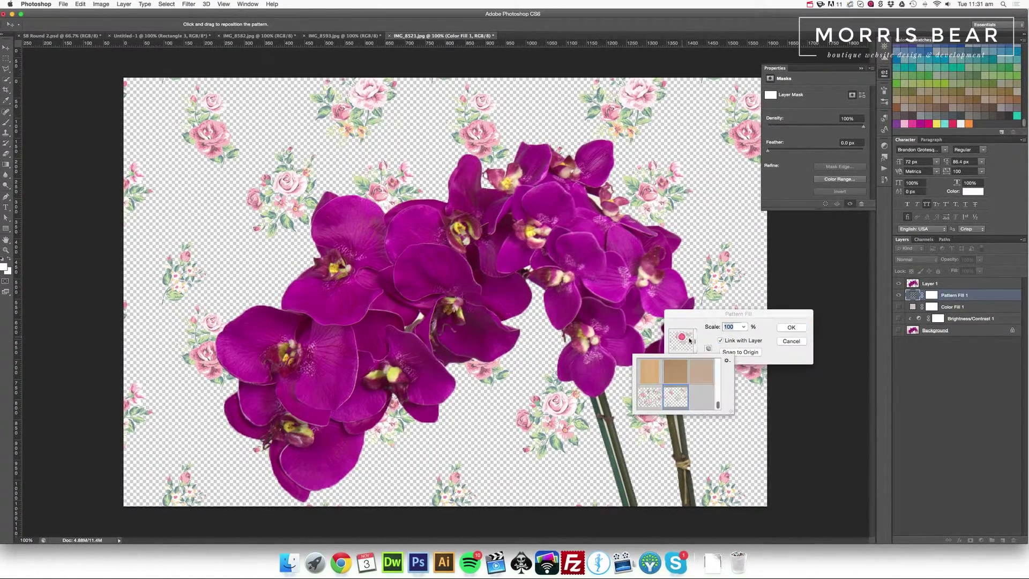
- Preview paper, kraft, wood, fabric, grey, glitter and crumpled-paper patterns, then cancel the pattern fill
{"action": "left_click", "coordinate": [699, 377]}
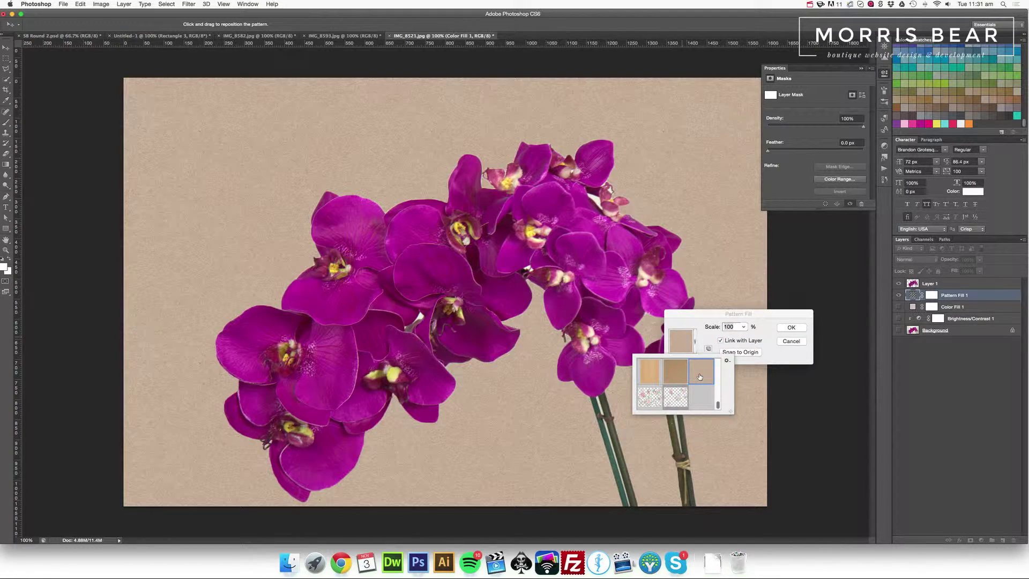
{"action": "left_click", "coordinate": [675, 374]}
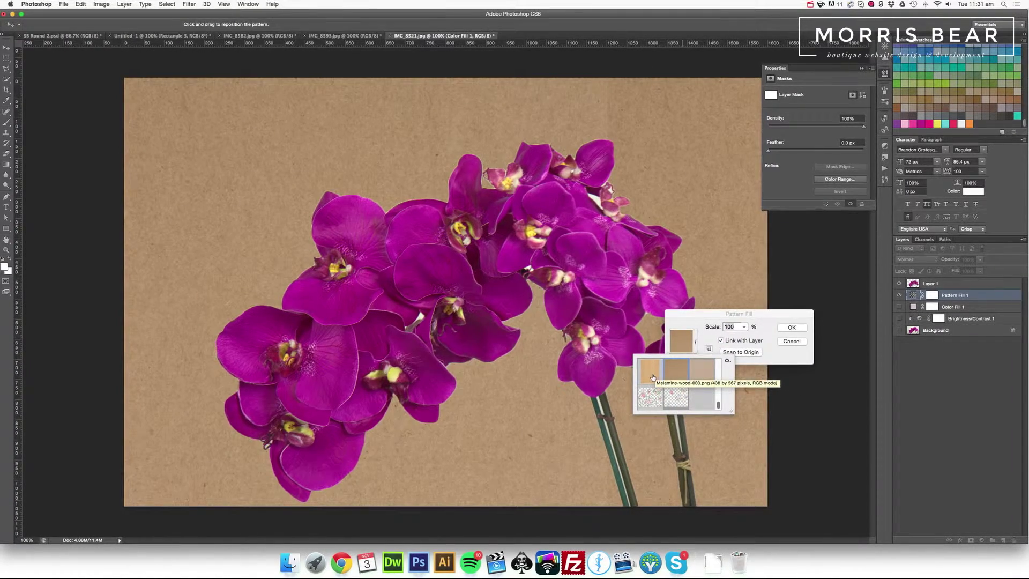
{"action": "left_click", "coordinate": [653, 378]}
{"action": "left_click", "coordinate": [720, 374]}
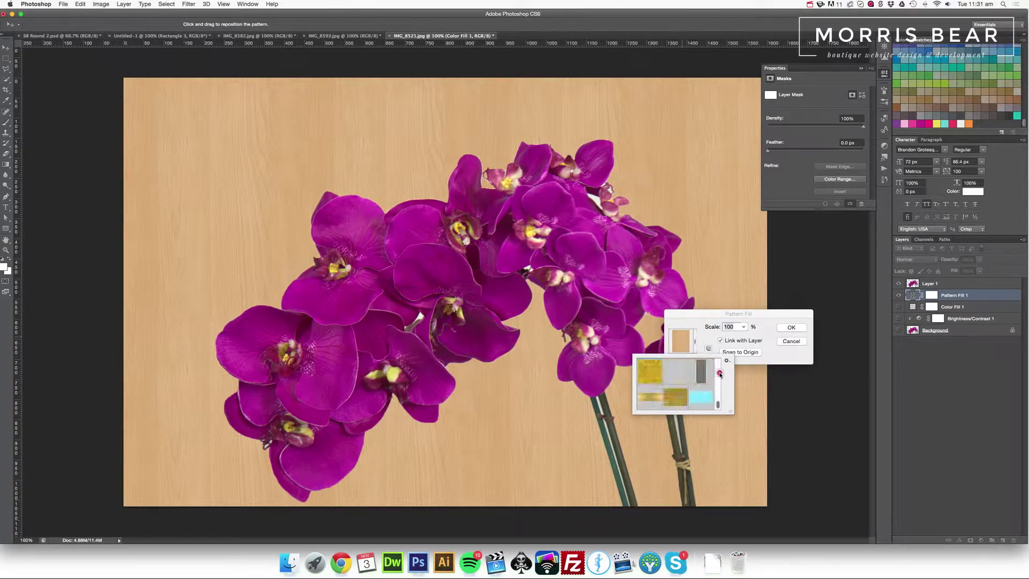
{"action": "left_click", "coordinate": [693, 378]}
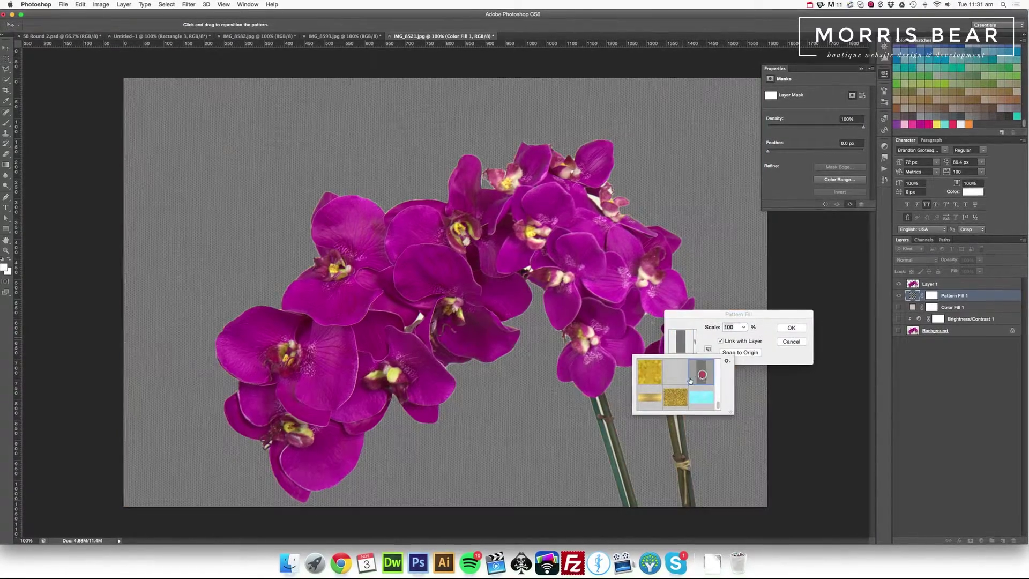
{"action": "left_click", "coordinate": [674, 375]}
{"action": "left_click", "coordinate": [675, 397]}
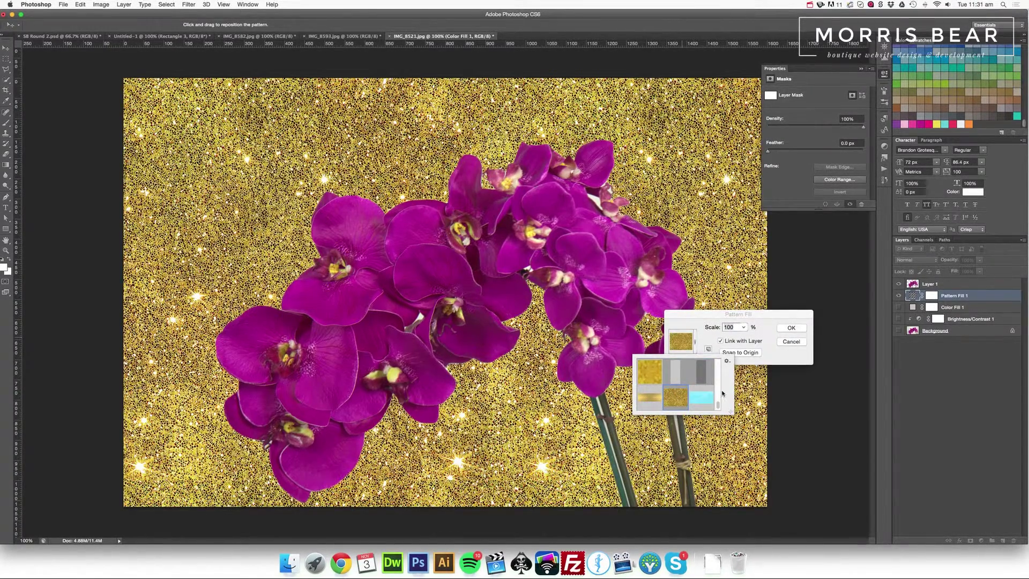
{"action": "scroll", "coordinate": [717, 402], "scroll_direction": "up", "scroll_amount": 10}
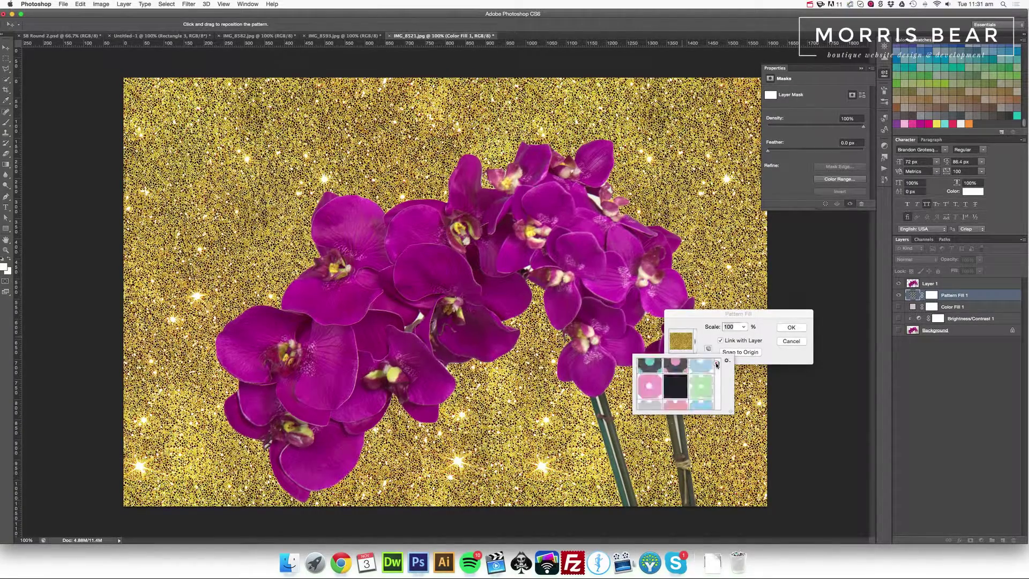
{"action": "scroll", "coordinate": [718, 405], "scroll_direction": "down", "scroll_amount": 8}
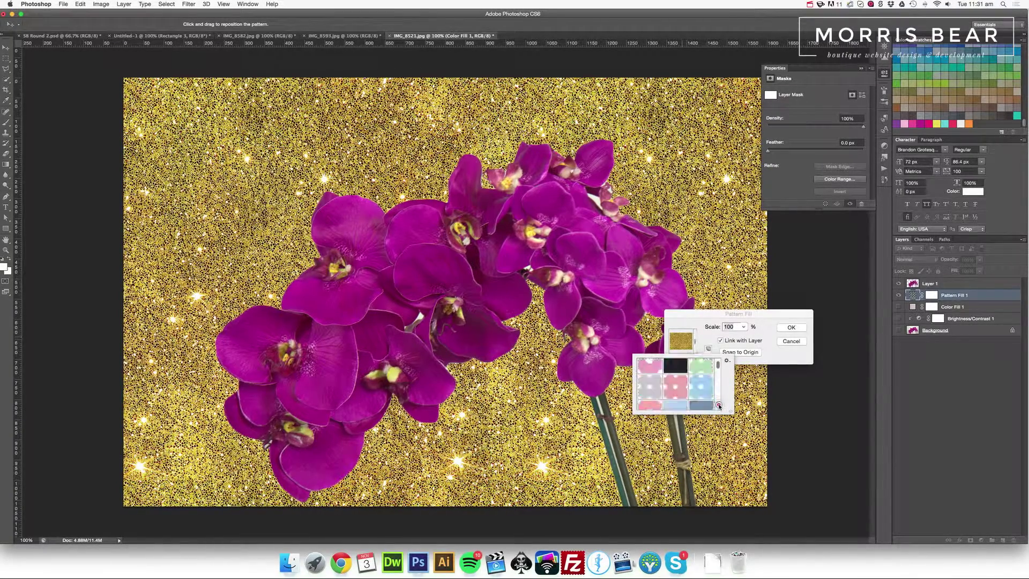
{"action": "left_click", "coordinate": [701, 367]}
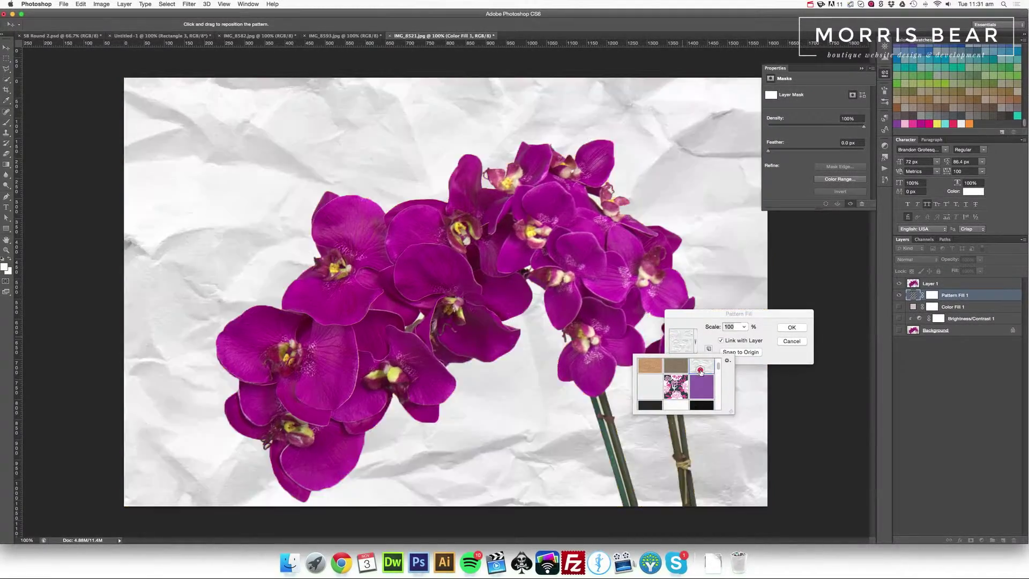
{"action": "left_click", "coordinate": [792, 341]}
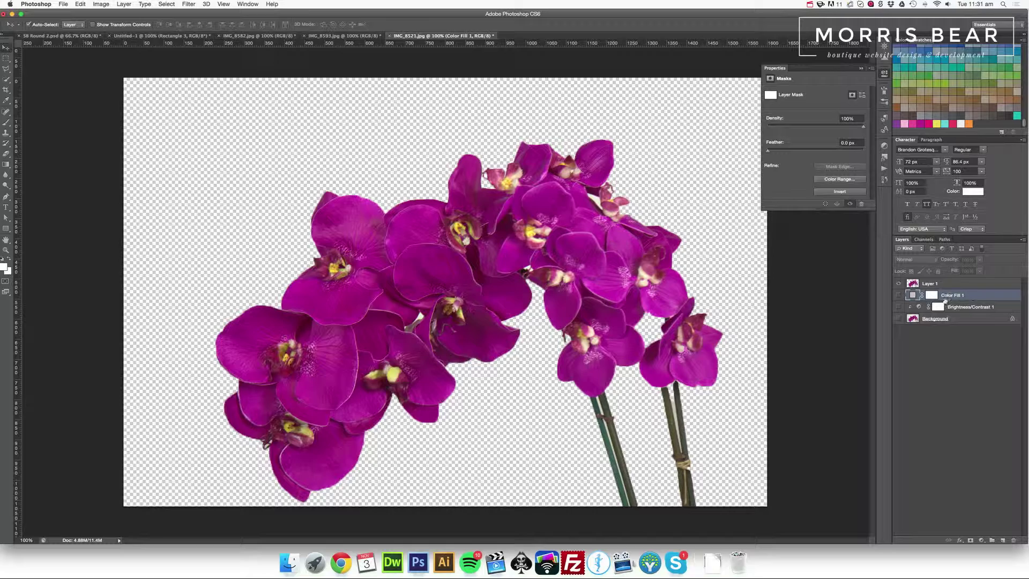
- Turn Brightness/Contrast 1 and Background back on and delete the Color Fill 1 layer
{"action": "left_click", "coordinate": [898, 307]}
{"action": "left_click", "coordinate": [899, 320]}
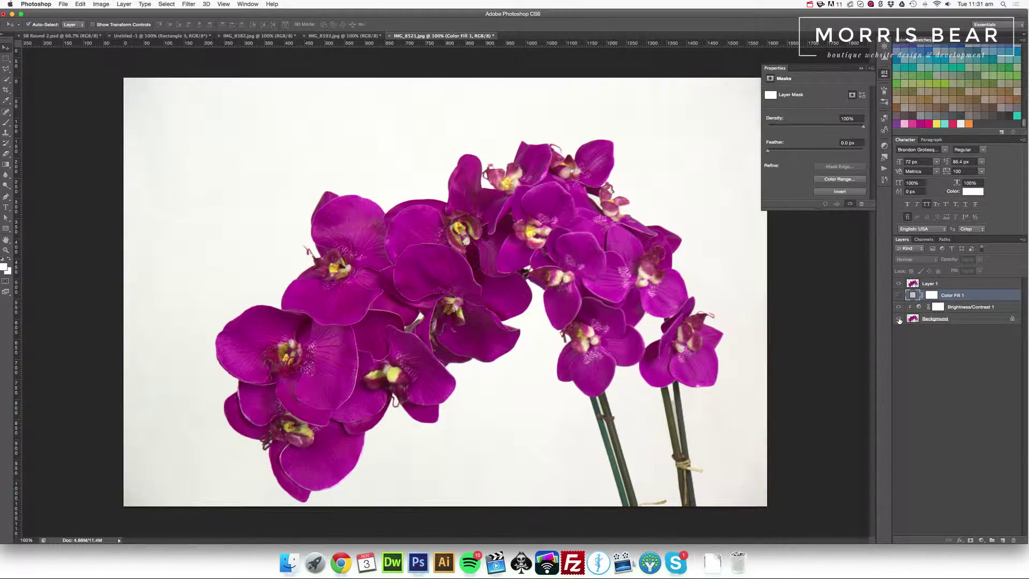
{"action": "left_click", "coordinate": [898, 319]}
{"action": "left_click", "coordinate": [899, 319]}
{"action": "key", "text": "Delete"}
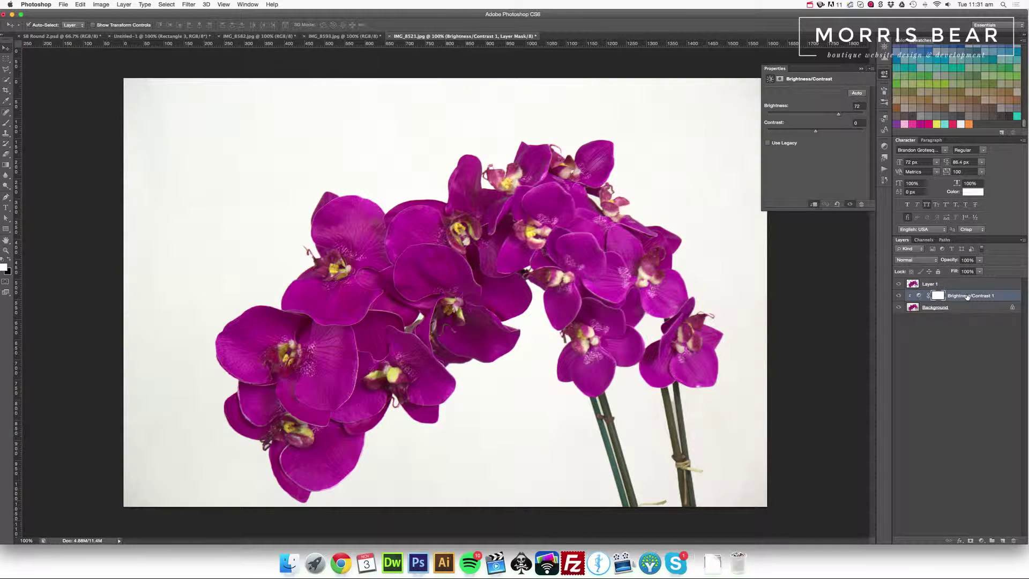